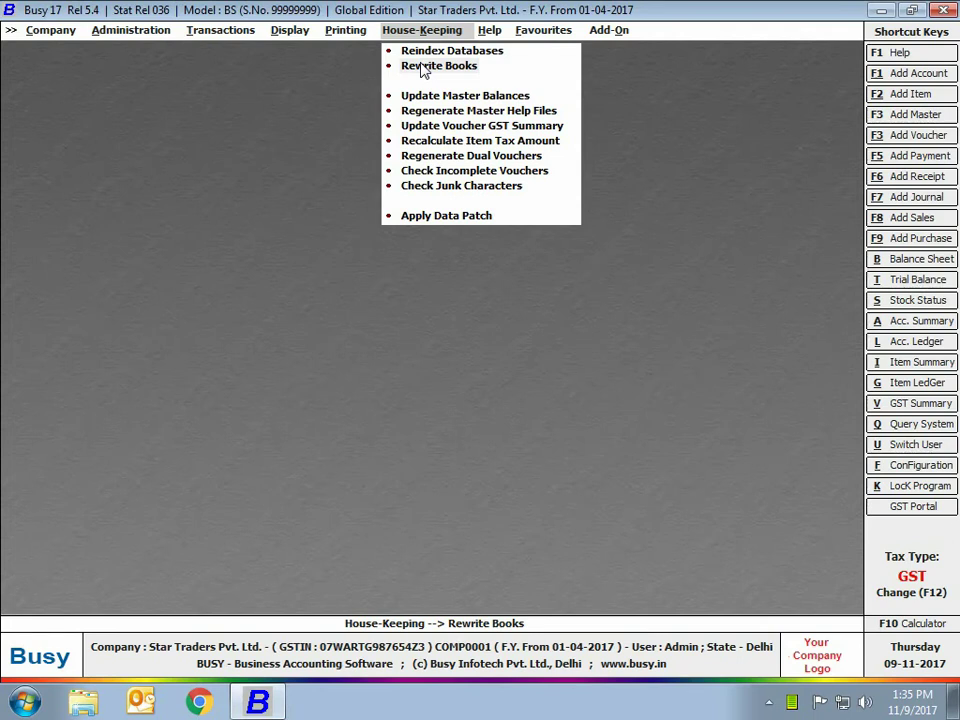
- View the Rewrite Books, Update Master Balances and Update Voucher GST Summary utilities, leaving each without running it
{"action": "left_click", "coordinate": [425, 67]}
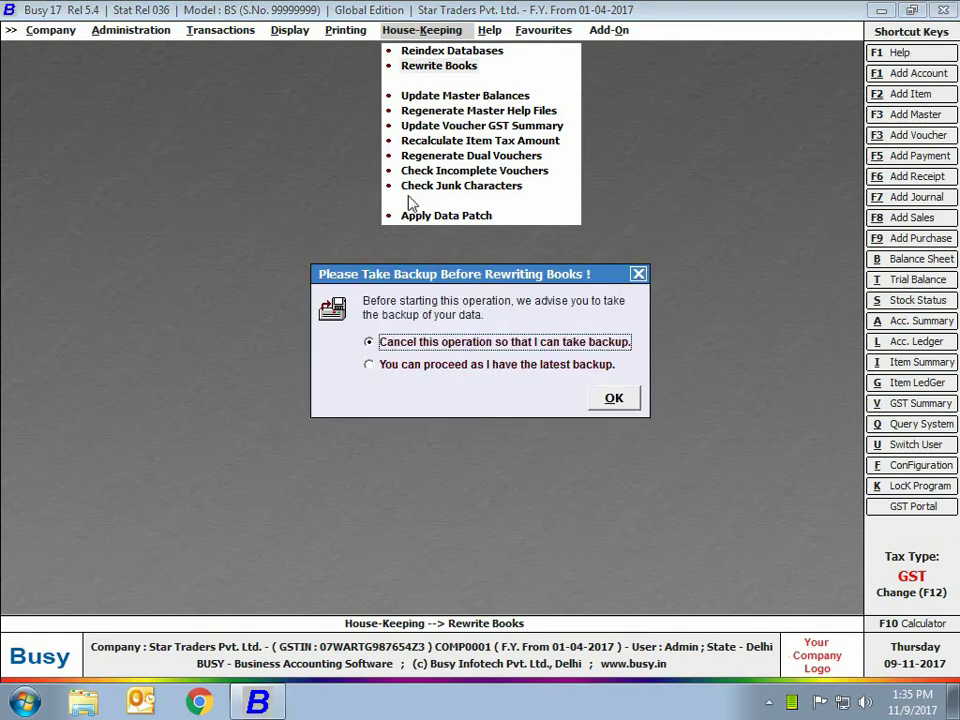
{"action": "key", "text": "Escape"}
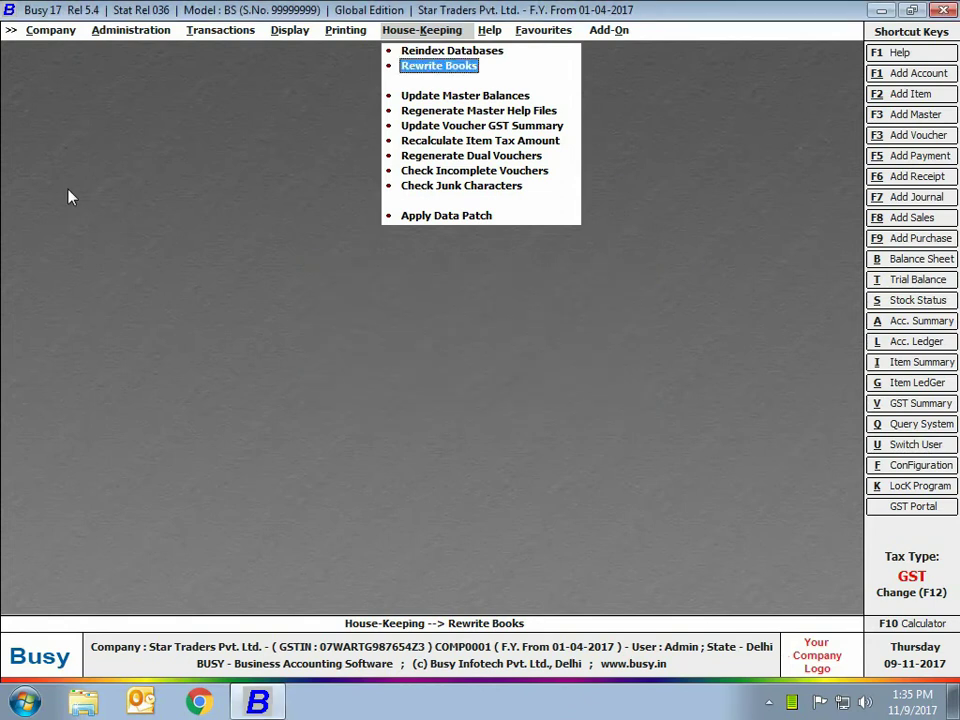
{"action": "left_click", "coordinate": [465, 97]}
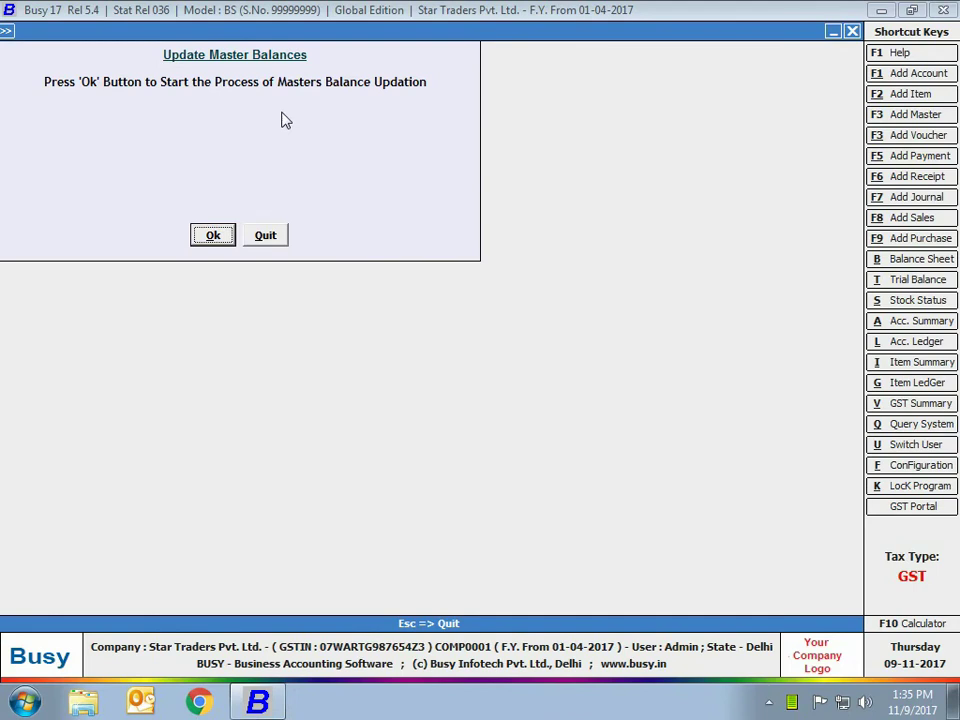
{"action": "left_click", "coordinate": [266, 236]}
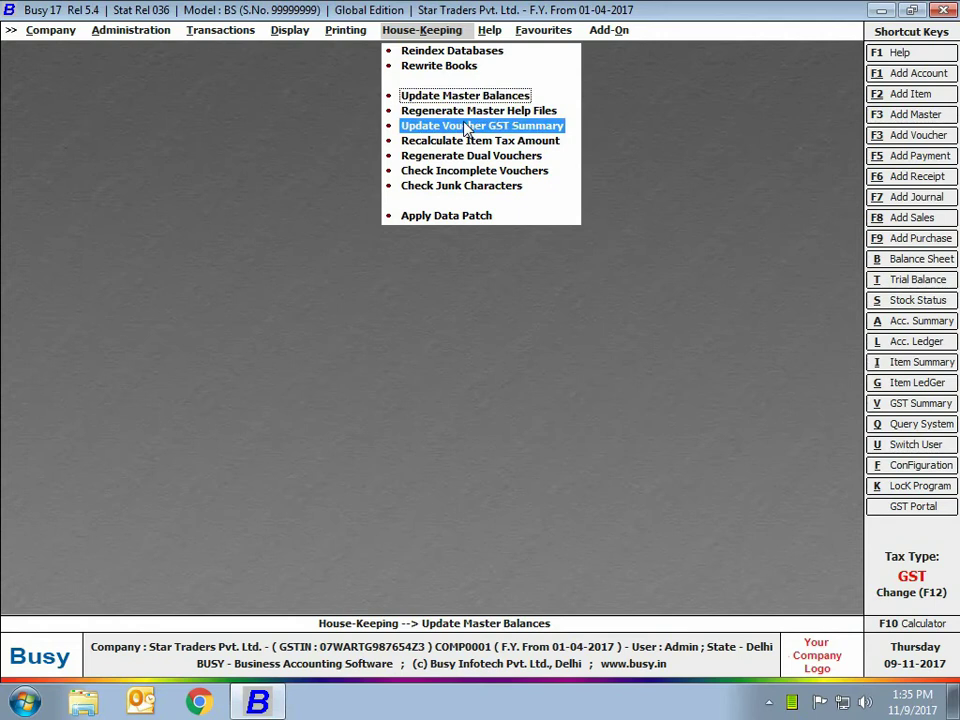
{"action": "left_click", "coordinate": [465, 127]}
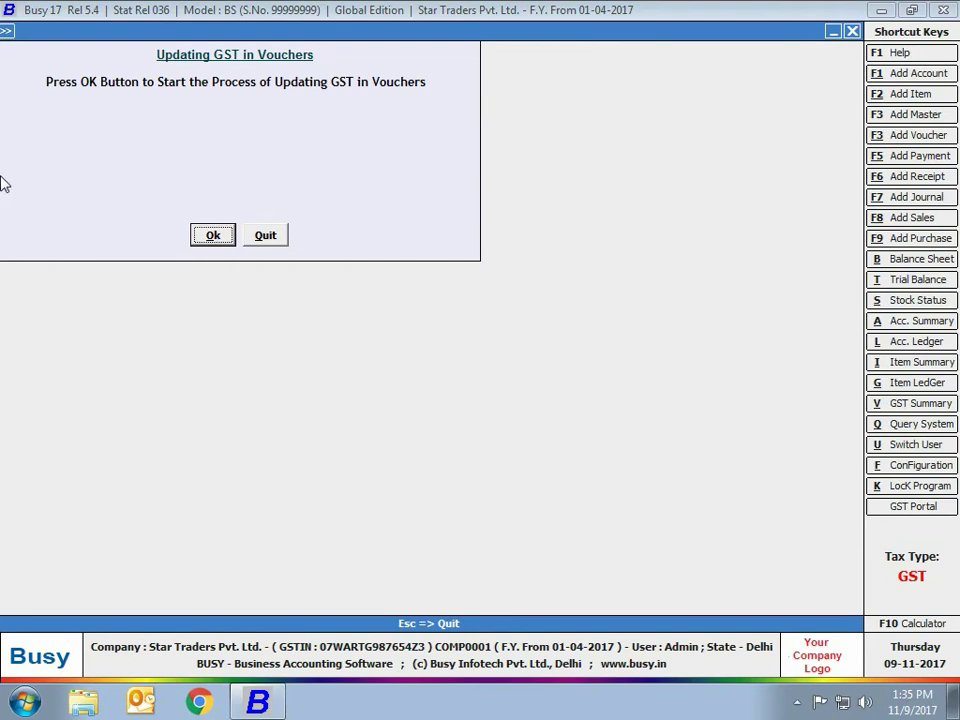
{"action": "key", "text": "Escape"}
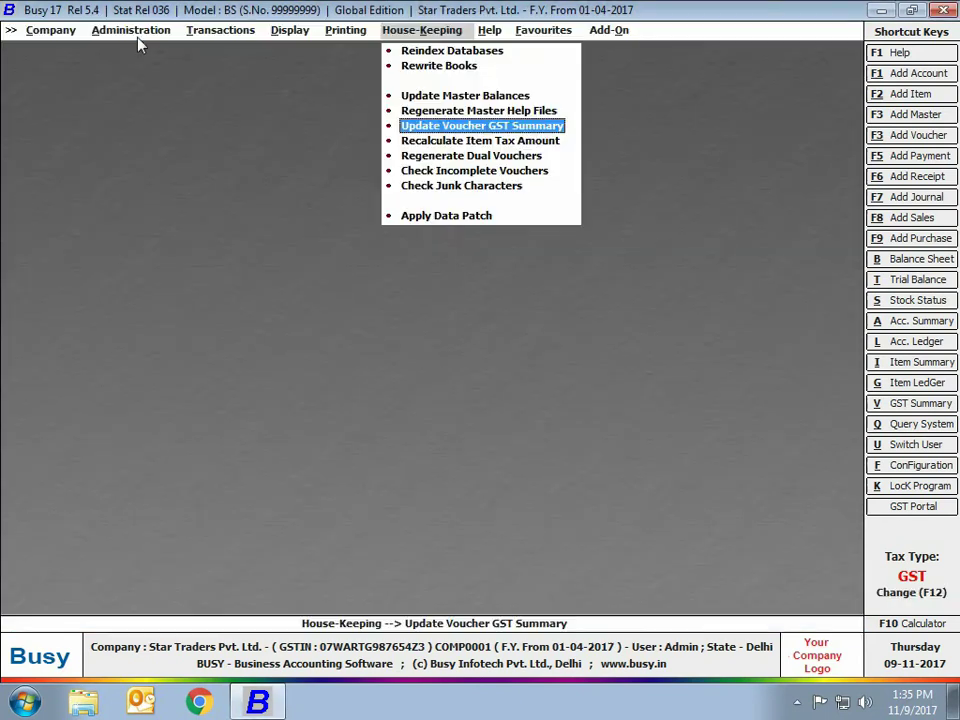
- Examine the Recalculate Item Tax Amount options with Selected Vouchers and Filter on Date Range enabled, and quit without recalculating
{"action": "left_click", "coordinate": [469, 143]}
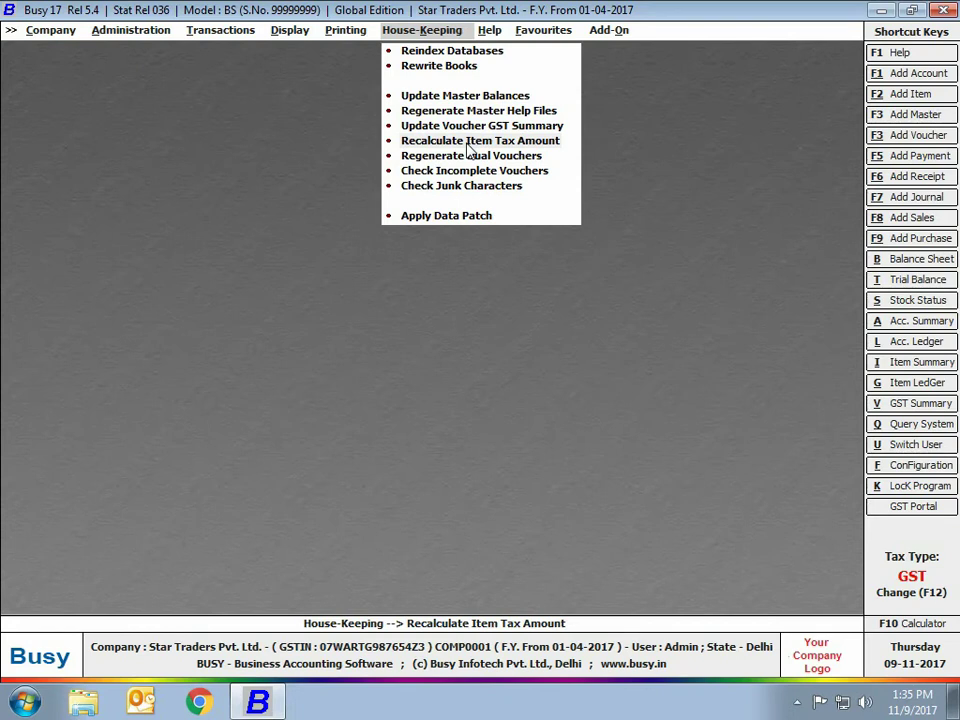
{"action": "left_click", "coordinate": [468, 141]}
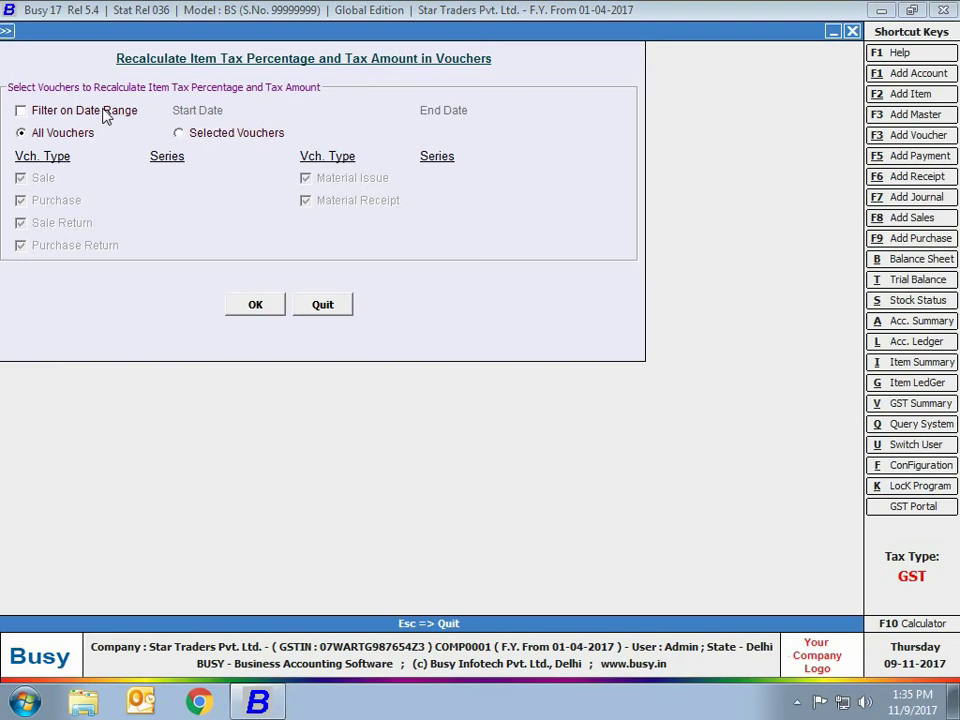
{"action": "left_click", "coordinate": [212, 141]}
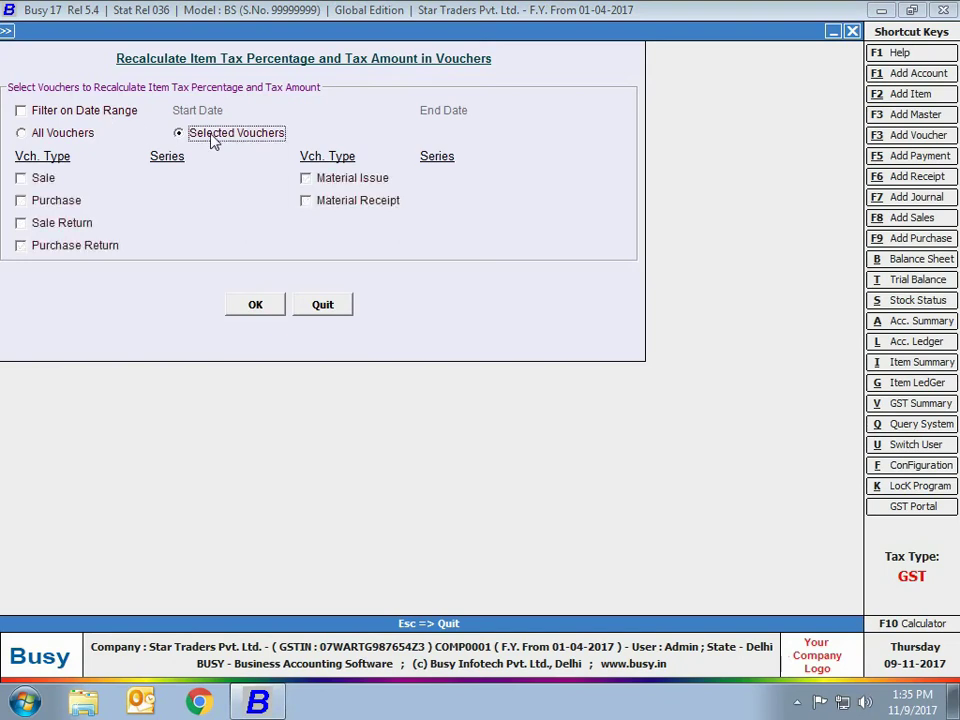
{"action": "left_click", "coordinate": [86, 116]}
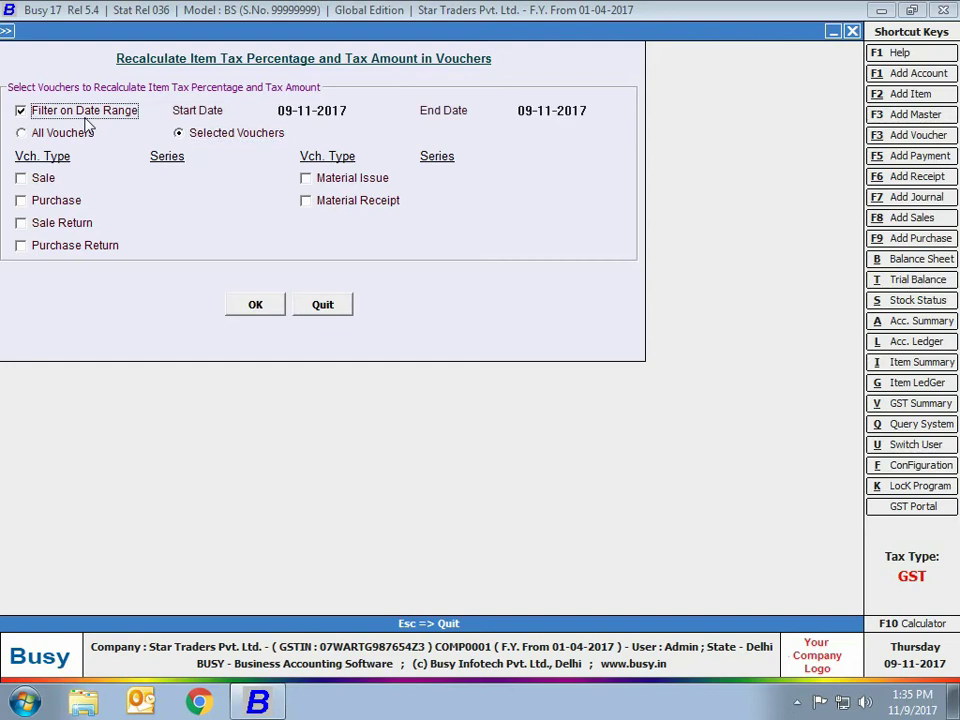
{"action": "left_click", "coordinate": [334, 302]}
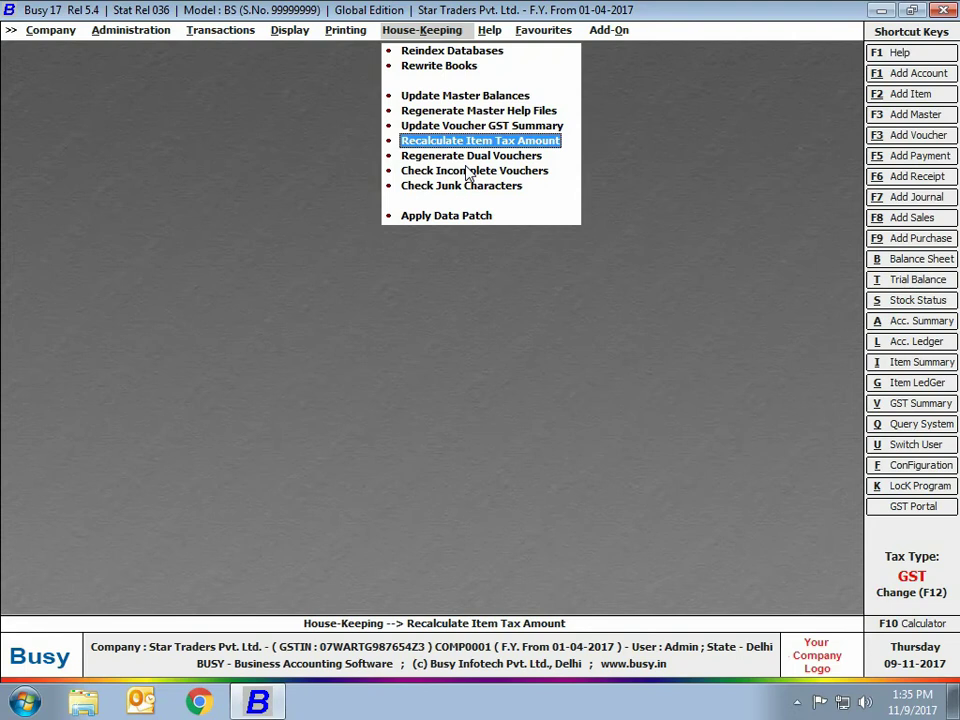
- View the Regenerate Dual Vouchers, Check Incomplete Vouchers and Check Junk Characters utilities, cancelling each without running it
{"action": "left_click", "coordinate": [469, 164]}
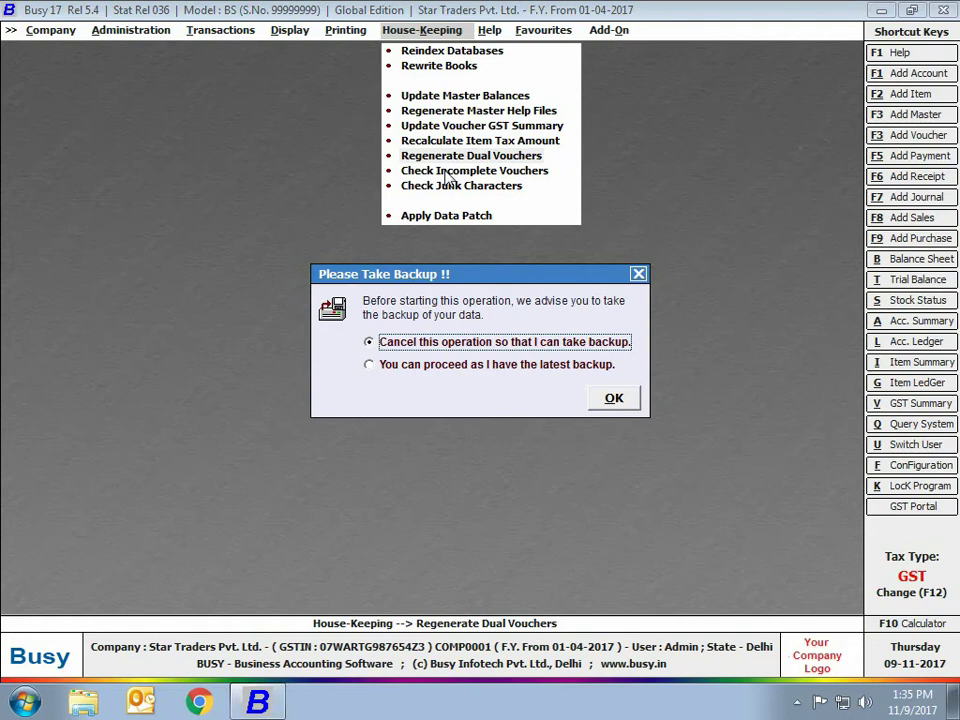
{"action": "key", "text": "Escape"}
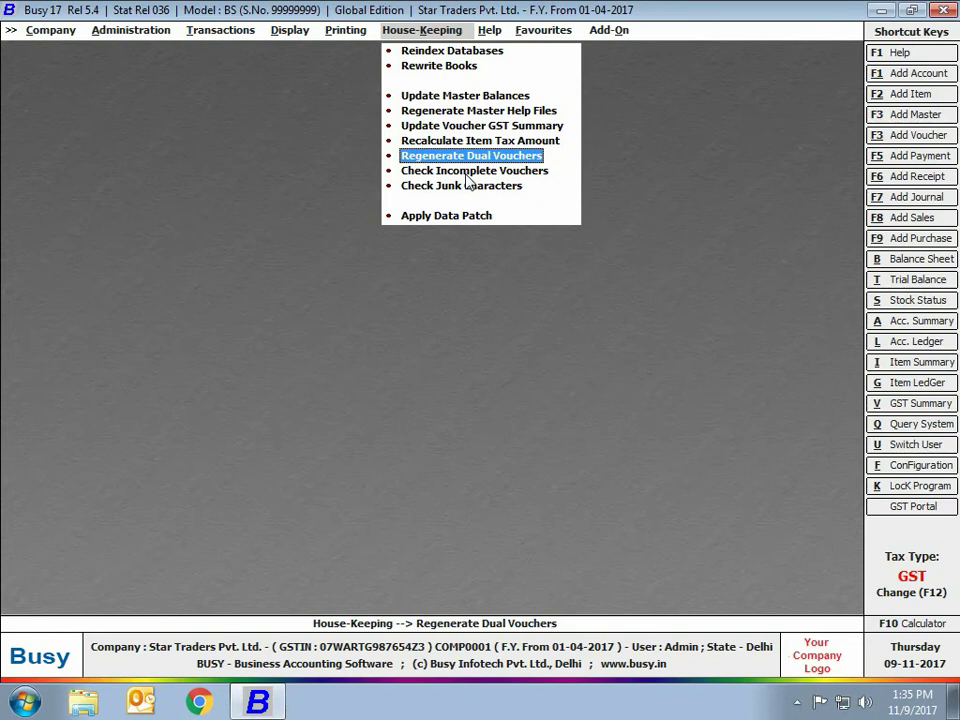
{"action": "left_click", "coordinate": [466, 171]}
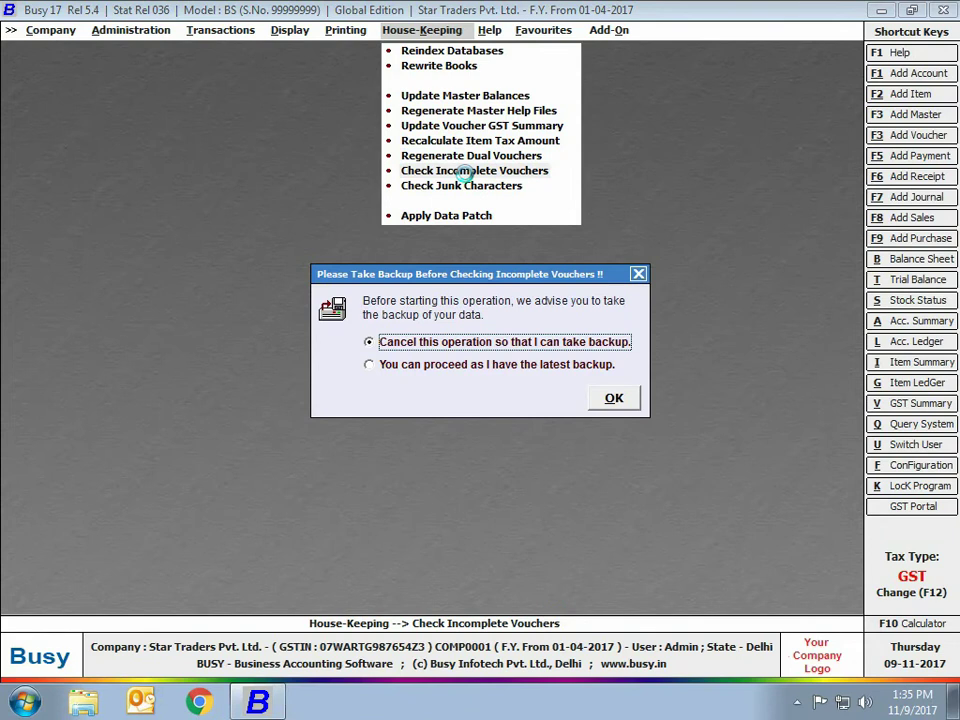
{"action": "key", "text": "Escape"}
{"action": "left_click", "coordinate": [446, 185]}
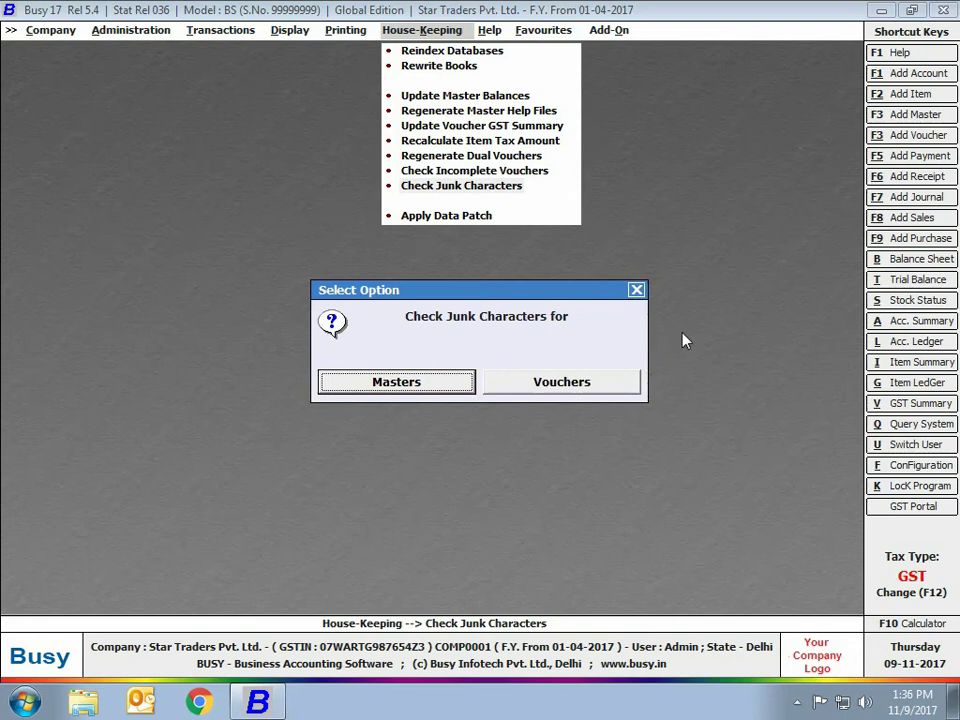
{"action": "key", "text": "Escape"}
{"action": "key", "text": "Escape"}
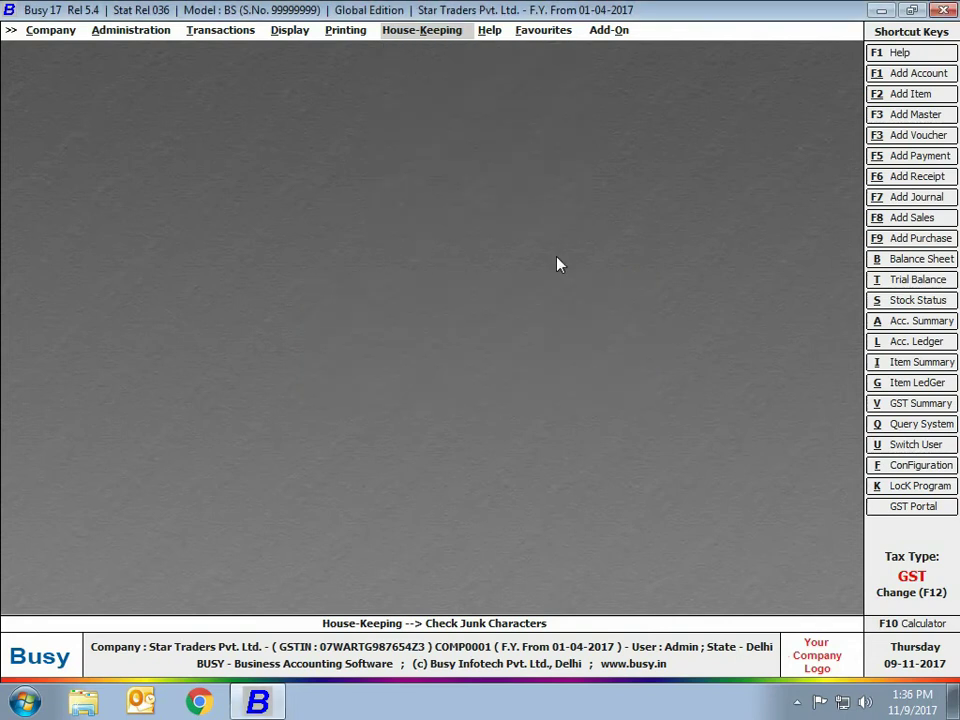
- Apply full data freezing with the freezing date 31-07-2017 and save it
{"action": "left_click", "coordinate": [138, 31]}
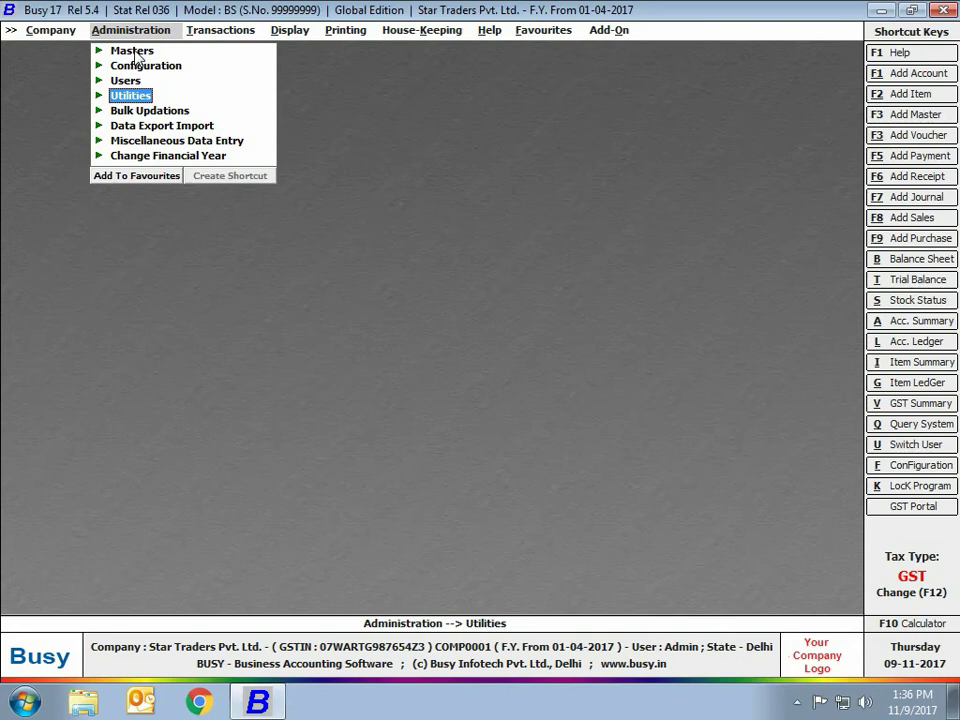
{"action": "key", "text": "Return"}
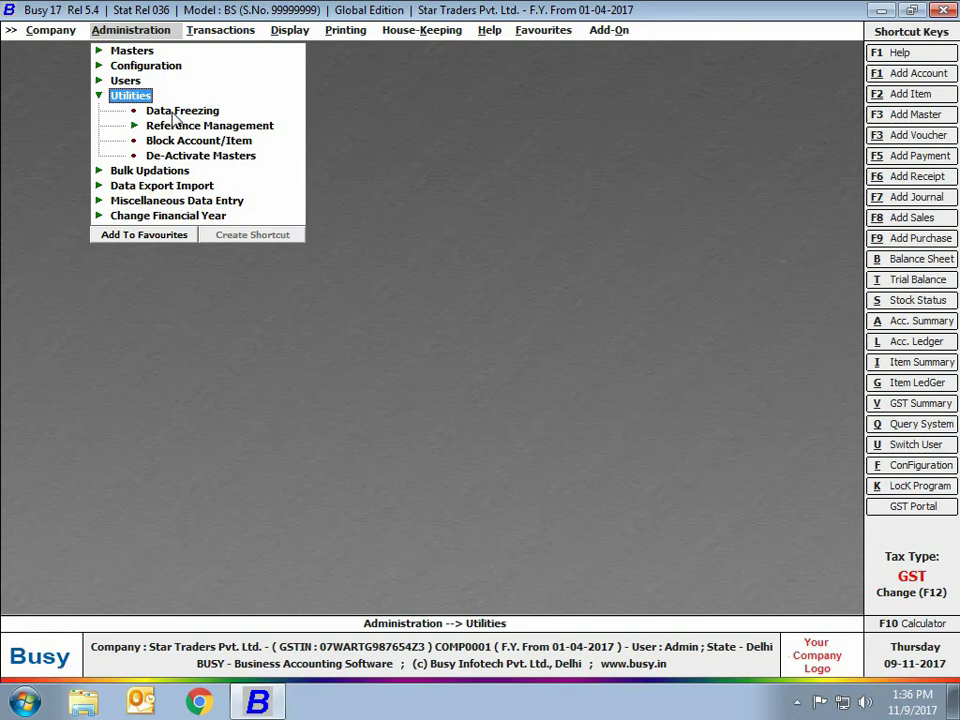
{"action": "left_click", "coordinate": [173, 114]}
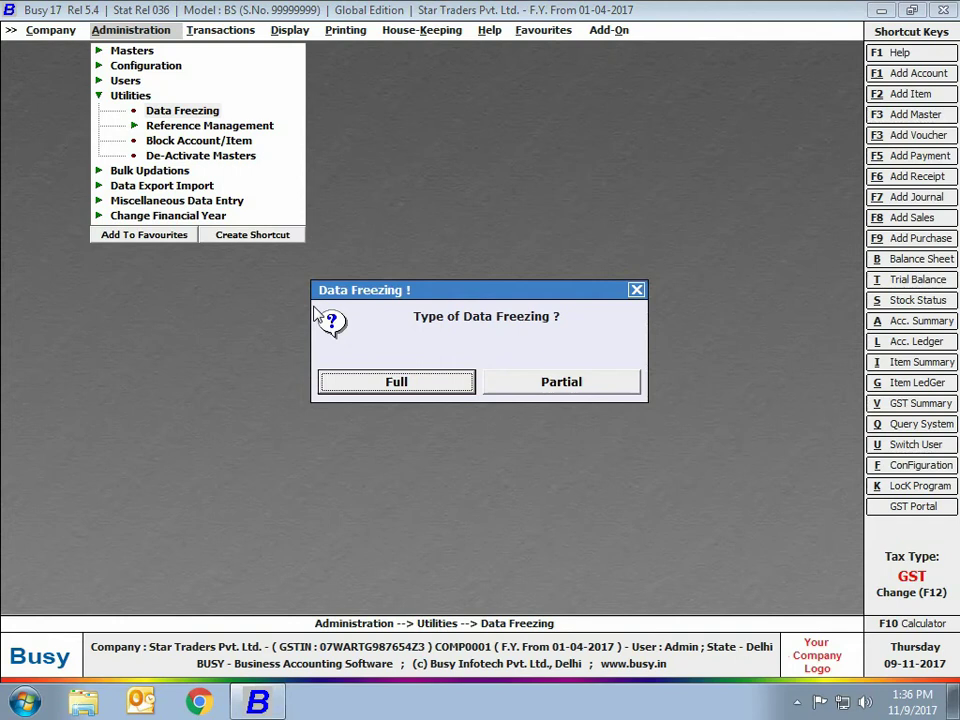
{"action": "left_click", "coordinate": [452, 386]}
{"action": "type", "text": "y"}
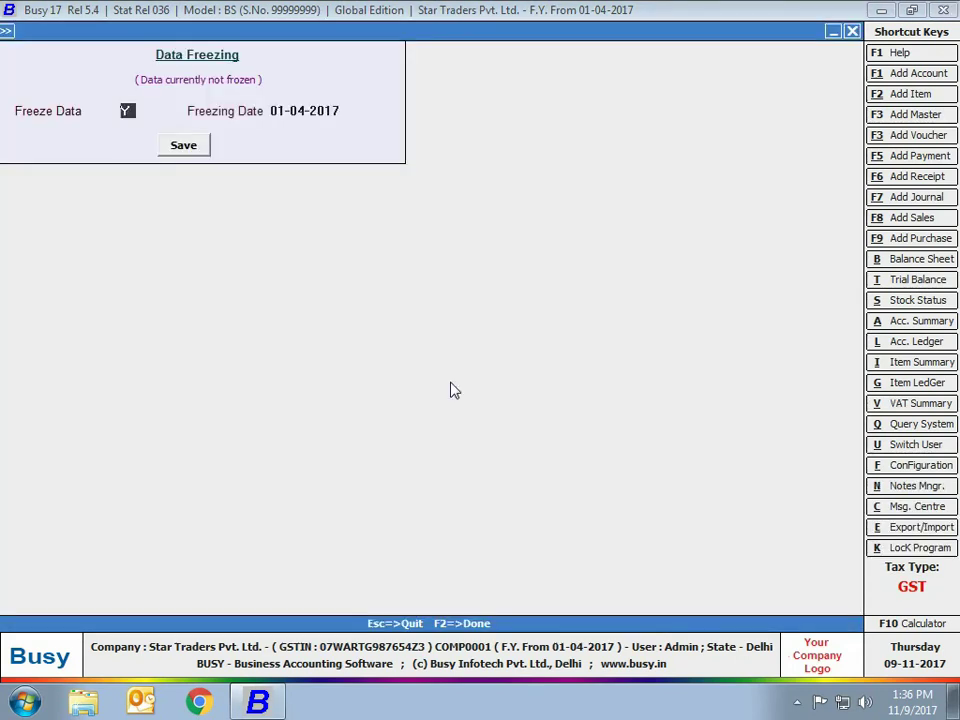
{"action": "key", "text": "Return"}
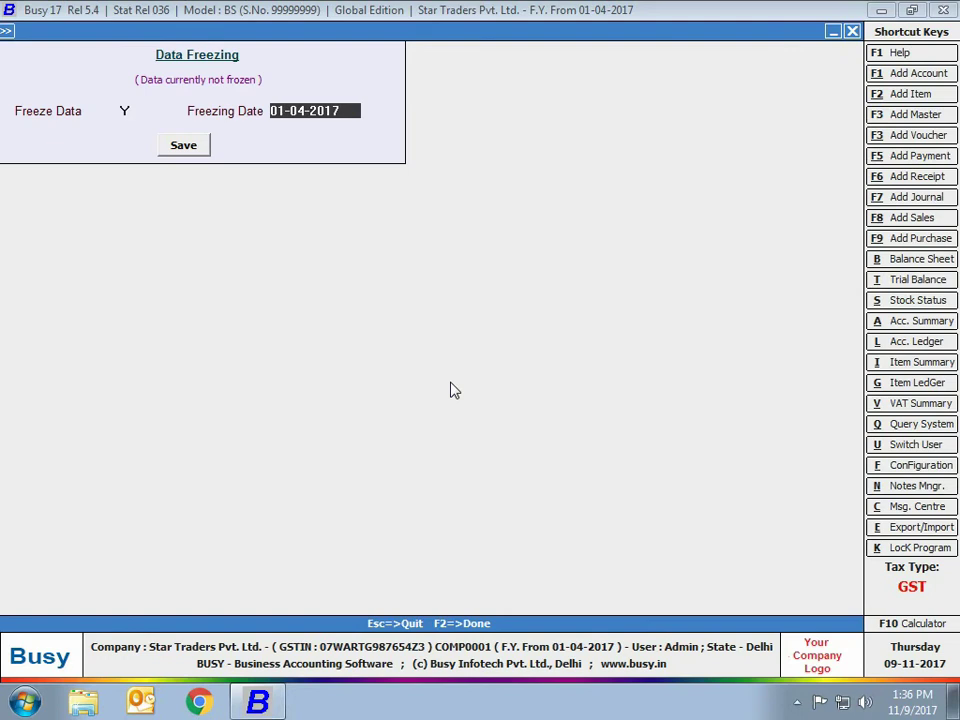
{"action": "type", "text": "31-7"}
{"action": "key", "text": "Return"}
{"action": "key", "text": "Return"}
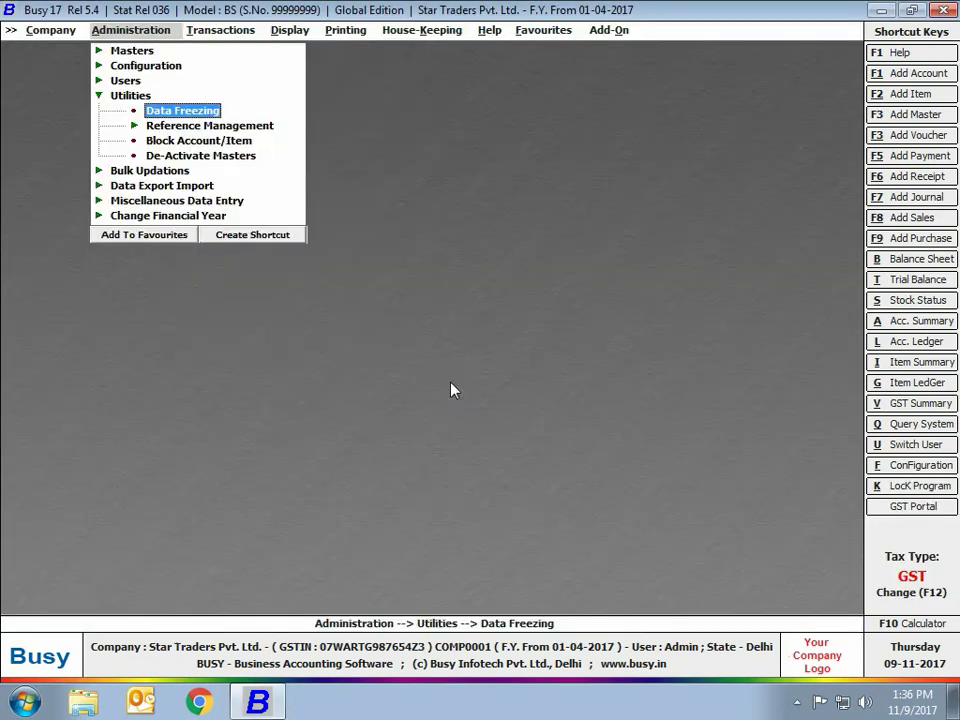
- Open the Main series sales voucher for Bright Electricals dated 20-07-2017 for modification
{"action": "left_click", "coordinate": [222, 30]}
{"action": "left_click", "coordinate": [219, 51]}
{"action": "left_click", "coordinate": [247, 80]}
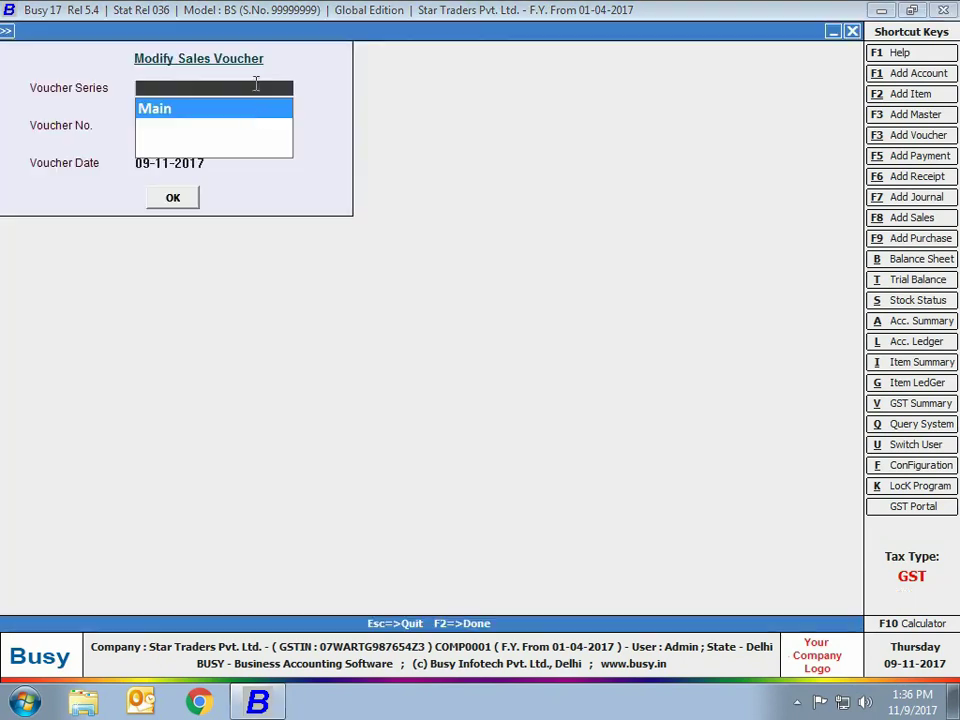
{"action": "key", "text": "Return"}
{"action": "key", "text": "Return"}
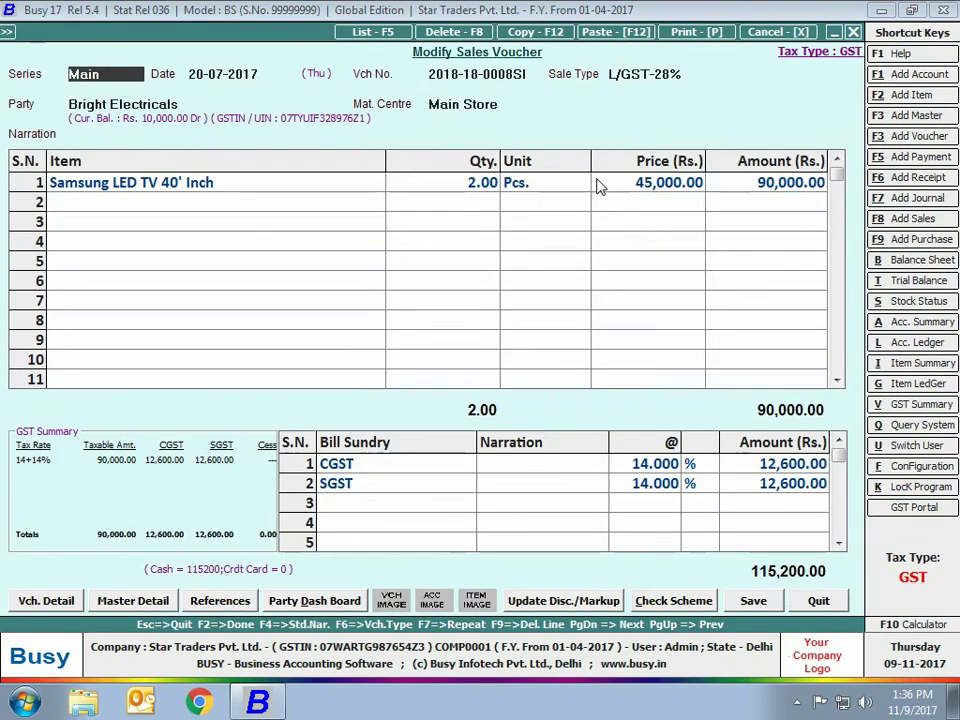
- Try to save the sales voucher with the Samsung LED TV 40' Inch price at 43,000, and quit the voucher without saving
{"action": "left_click", "coordinate": [597, 182]}
{"action": "type", "text": "43000"}
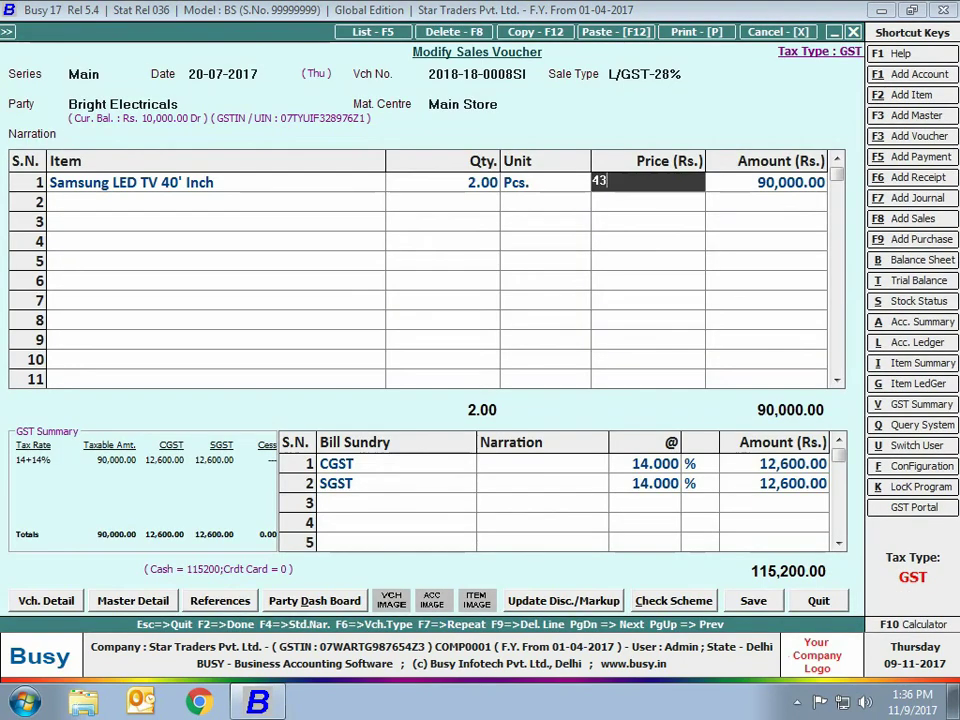
{"action": "key", "text": "Return"}
{"action": "key", "text": "Return"}
{"action": "key", "text": "Return"}
{"action": "key", "text": "F2"}
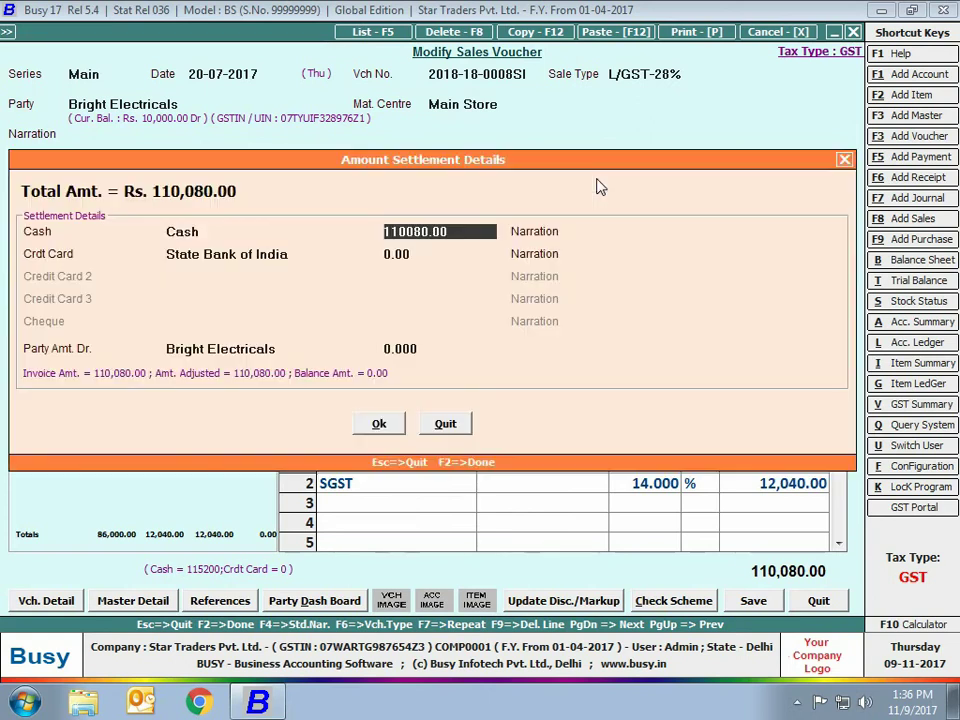
{"action": "key", "text": "F2"}
{"action": "key", "text": "Return"}
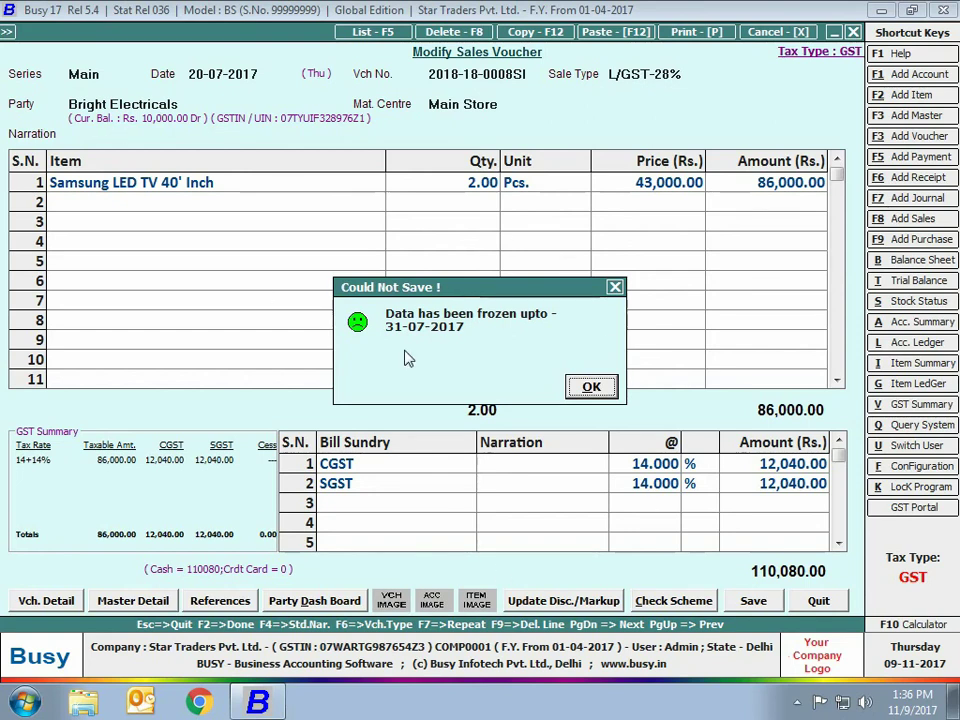
{"action": "key", "text": "Escape"}
{"action": "key", "text": "Escape"}
{"action": "key", "text": "Return"}
{"action": "key", "text": "Escape"}
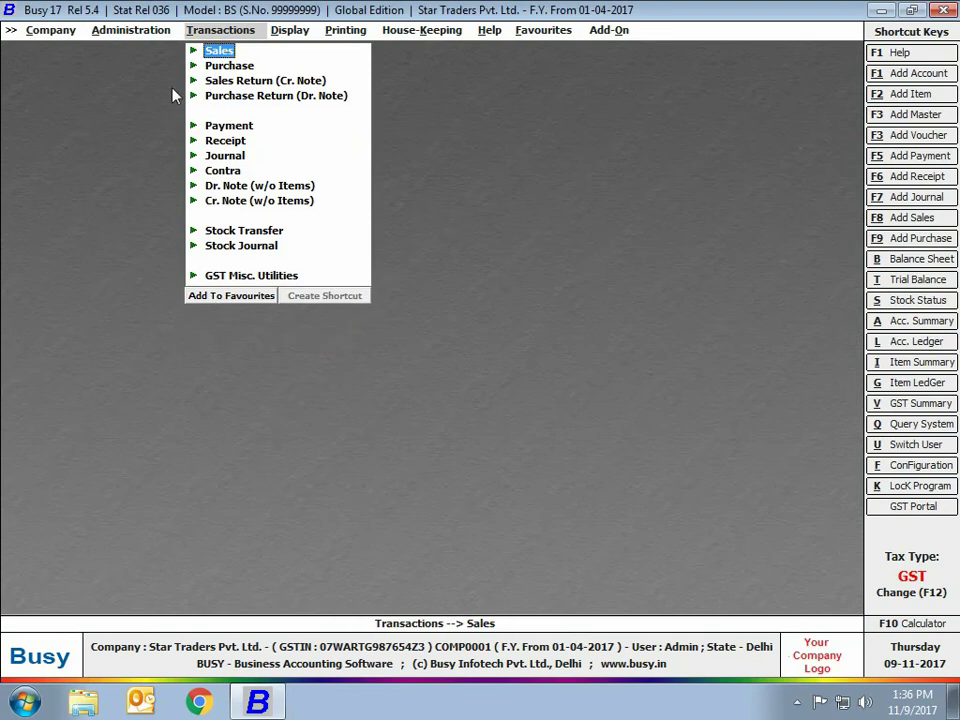
- Open partial data freezing and set sales vouchers to freeze for All Series up to 31-07-2017
{"action": "left_click", "coordinate": [140, 35]}
{"action": "left_click", "coordinate": [150, 111]}
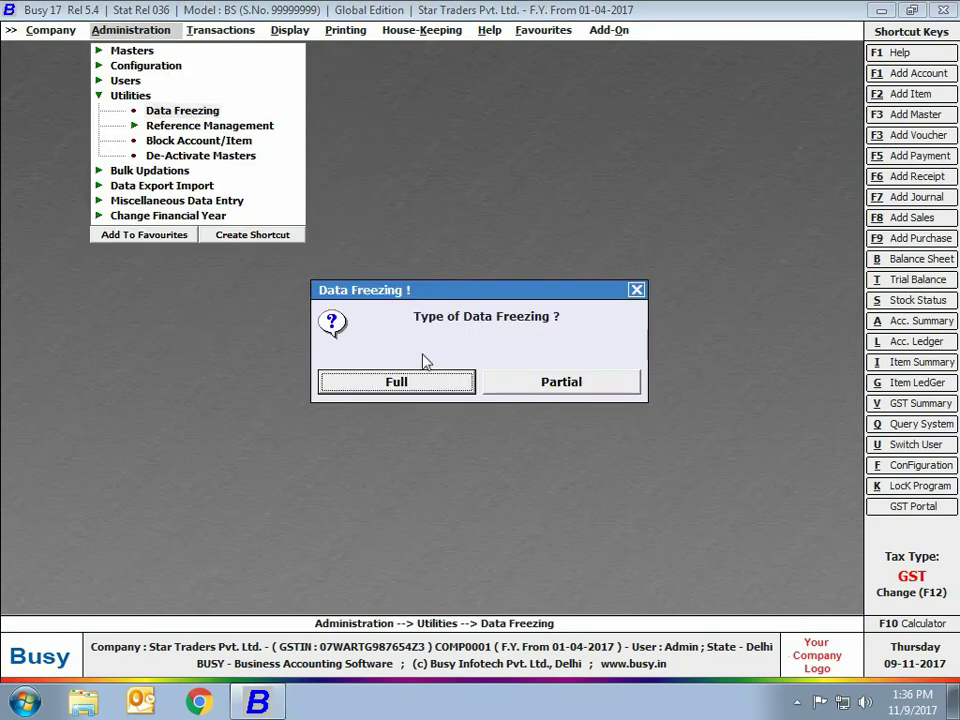
{"action": "left_click", "coordinate": [561, 381]}
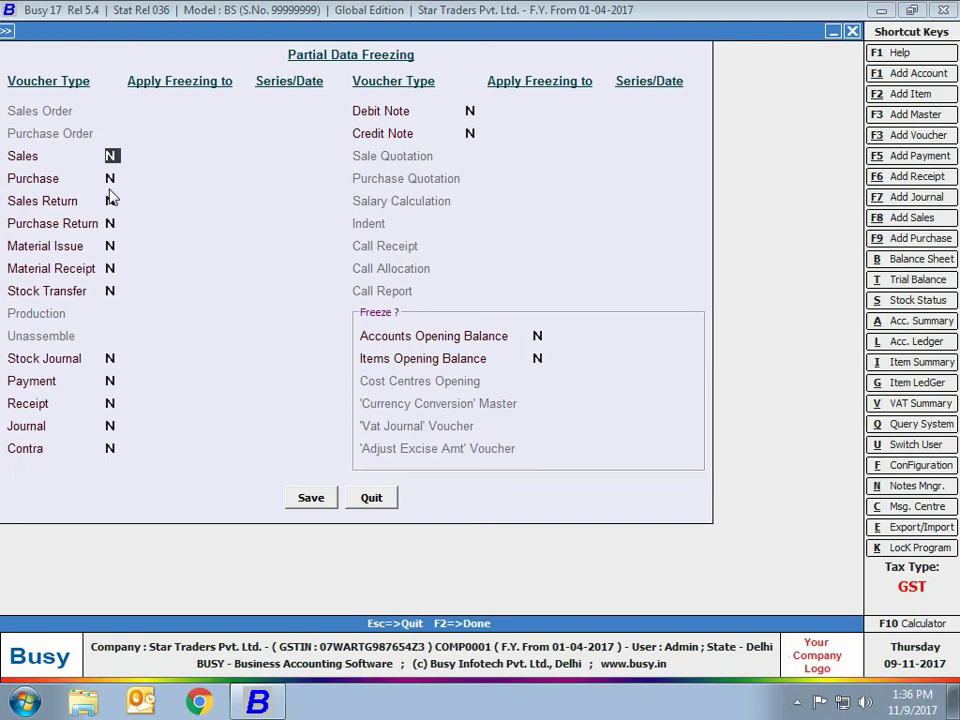
{"action": "type", "text": "Y"}
{"action": "key", "text": "Return"}
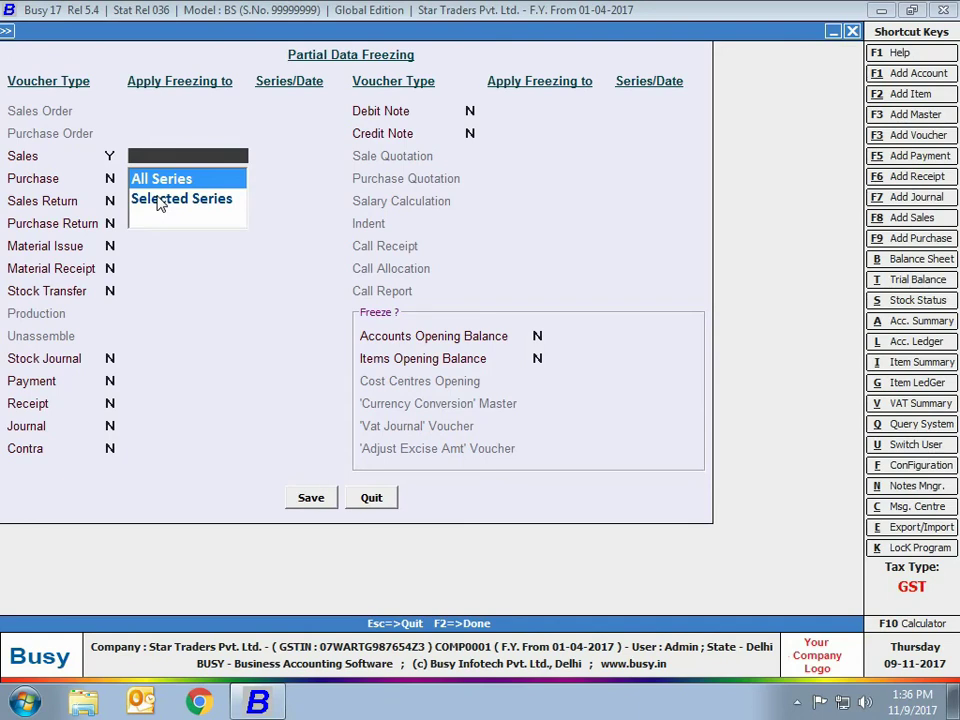
{"action": "key", "text": "Return"}
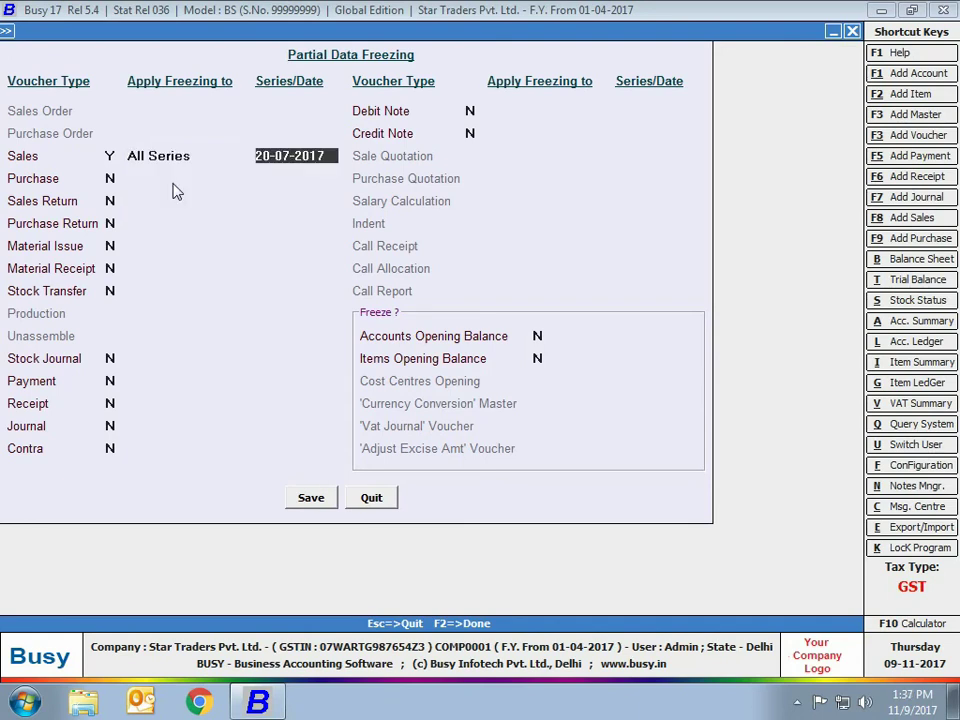
{"action": "type", "text": "31-7"}
{"action": "key", "text": "Return"}
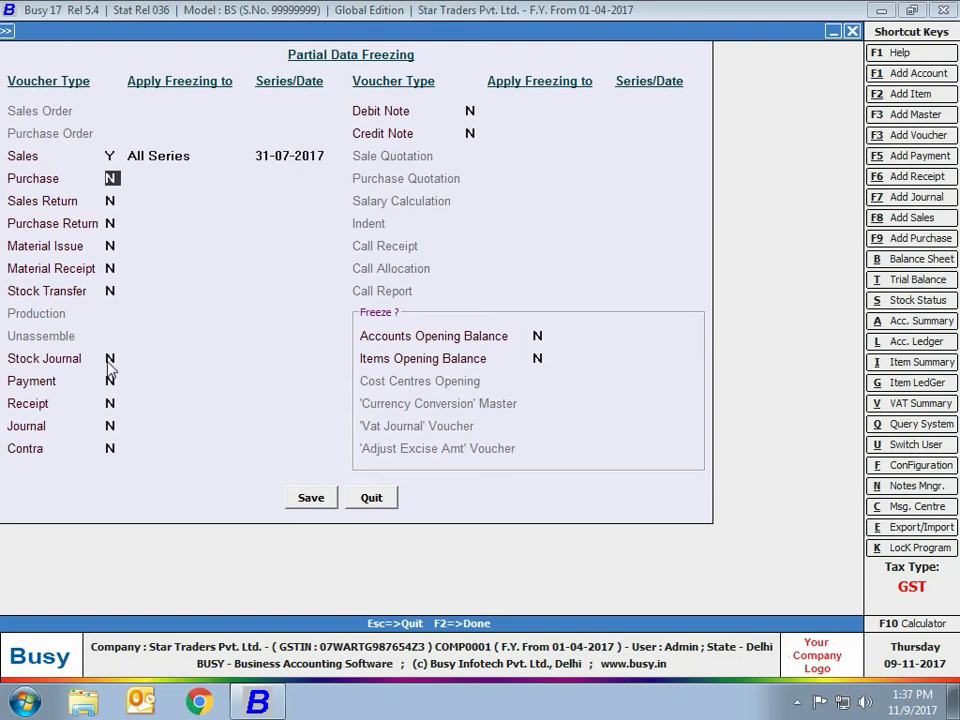
- Set payment vouchers to freeze for All Series up to 31-07-2017
{"action": "left_click", "coordinate": [110, 380]}
{"action": "type", "text": "Y"}
{"action": "key", "text": "Return"}
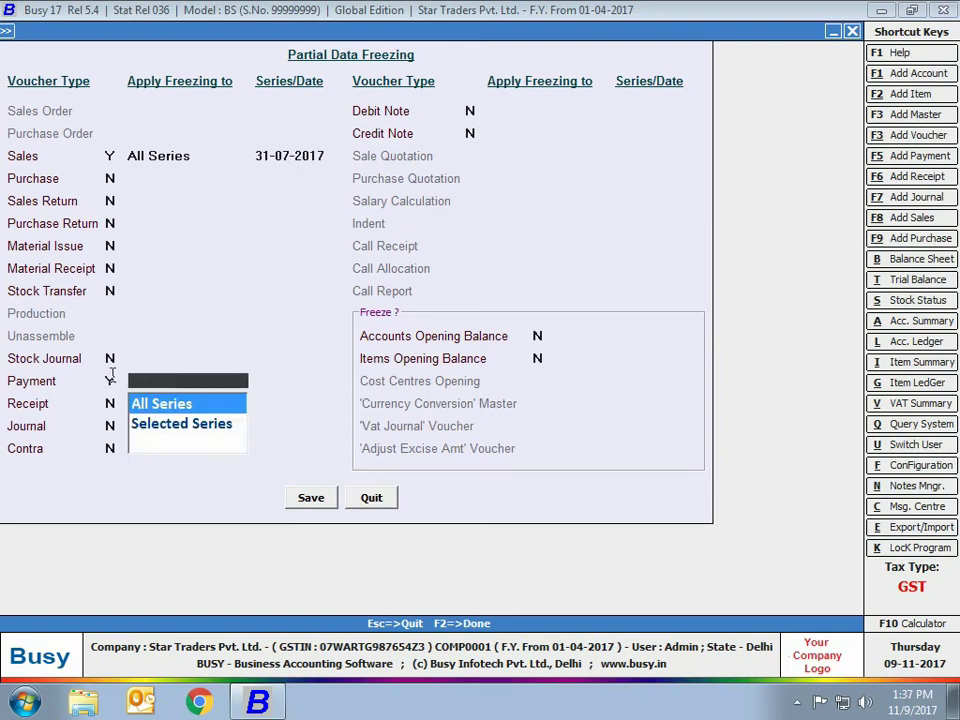
{"action": "key", "text": "Return"}
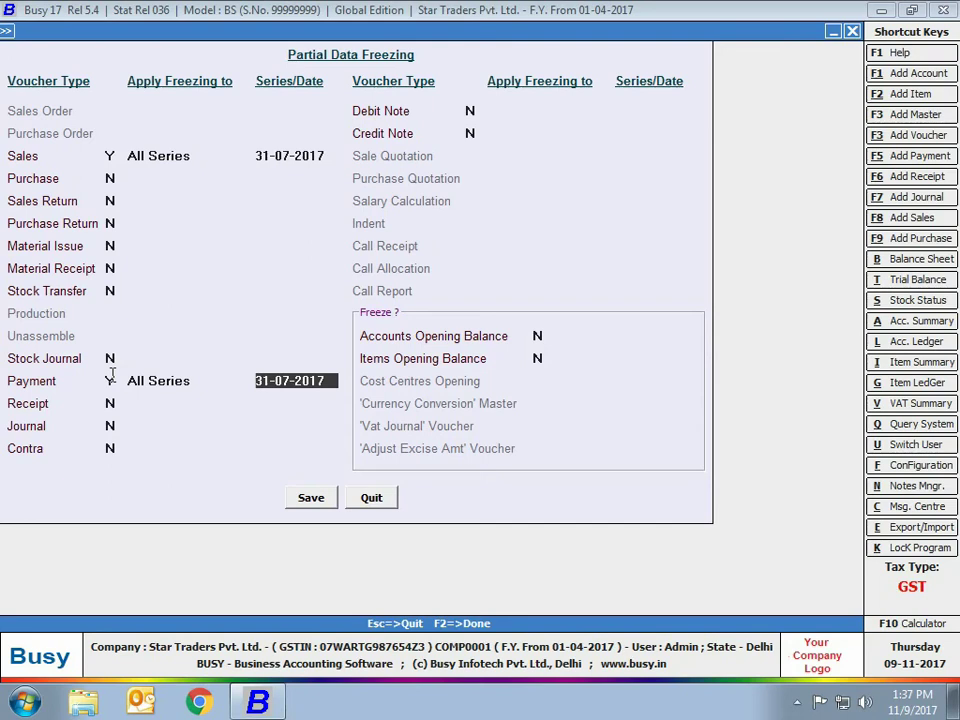
- Set the payment vouchers' freezing date to 25-07-2017 and save the partial data freezing settings
{"action": "type", "text": "25-7"}
{"action": "key", "text": "Return"}
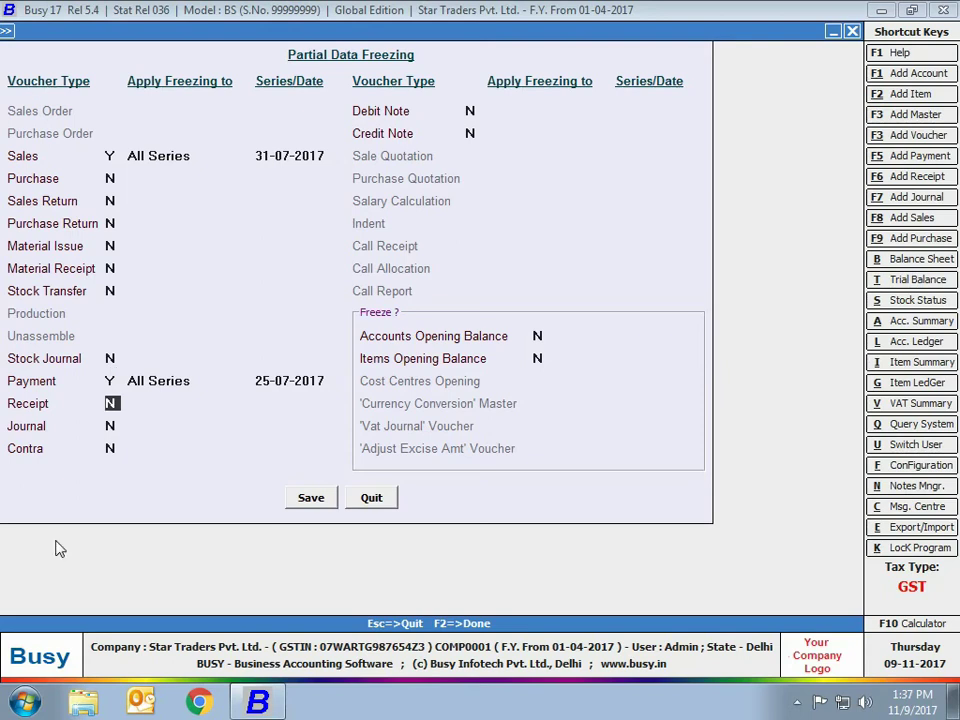
{"action": "left_click", "coordinate": [303, 500]}
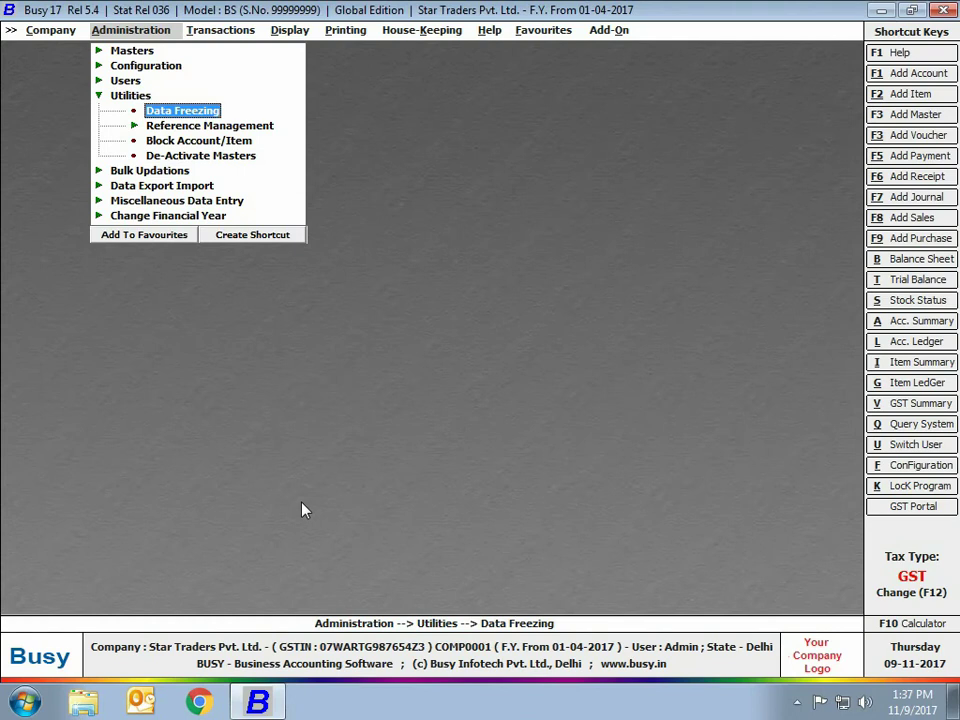
- Review the account range options for clearing bill-wise references, and quit without clearing anything
{"action": "left_click", "coordinate": [171, 128]}
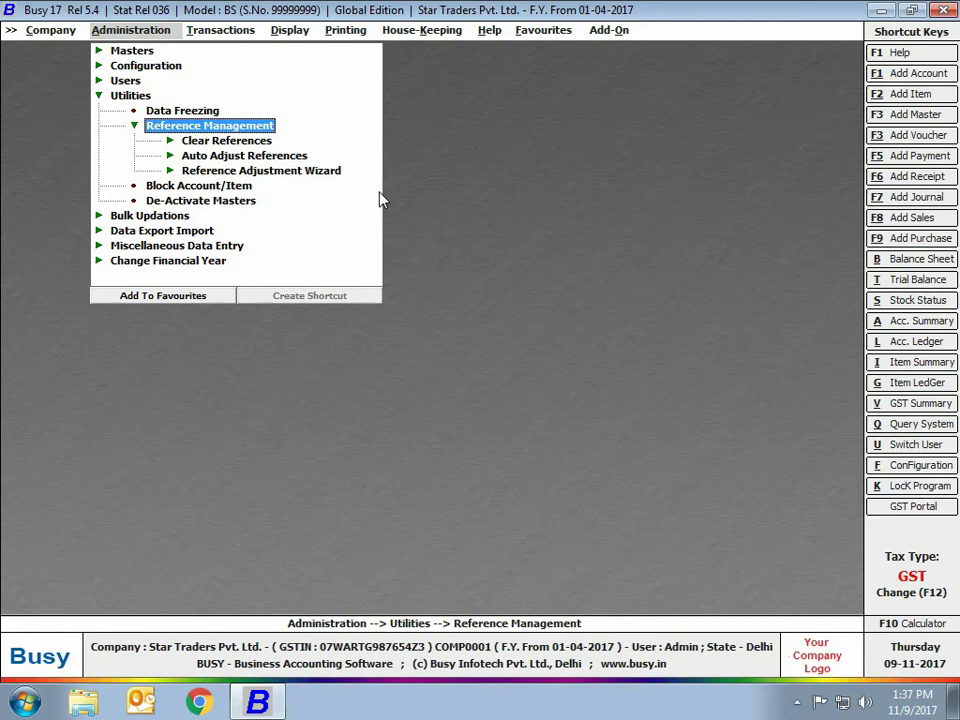
{"action": "left_click", "coordinate": [226, 140]}
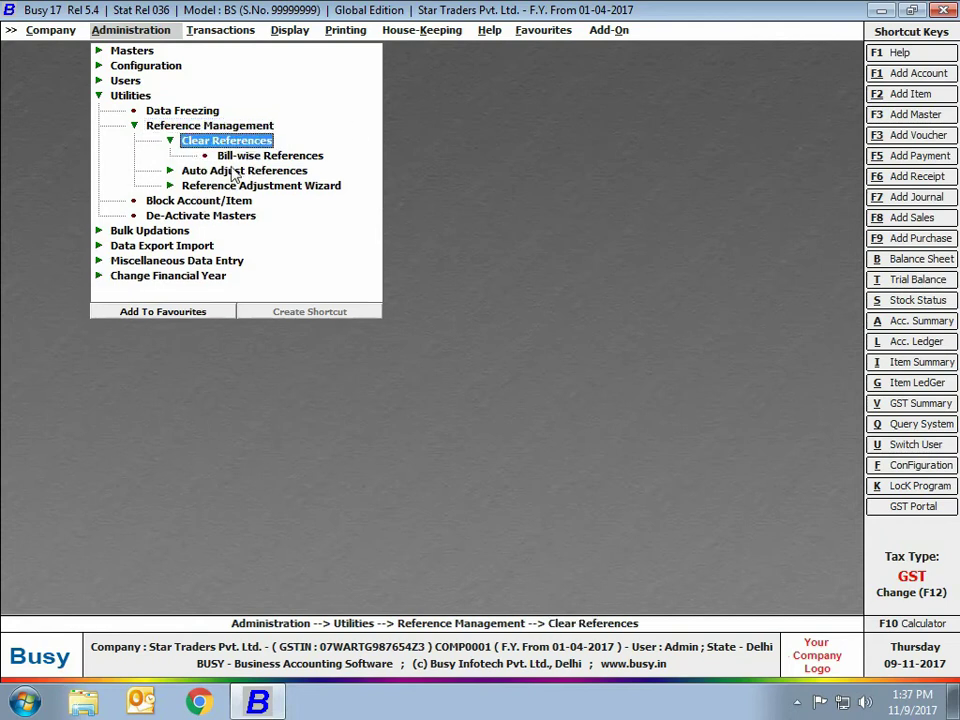
{"action": "left_click", "coordinate": [236, 158]}
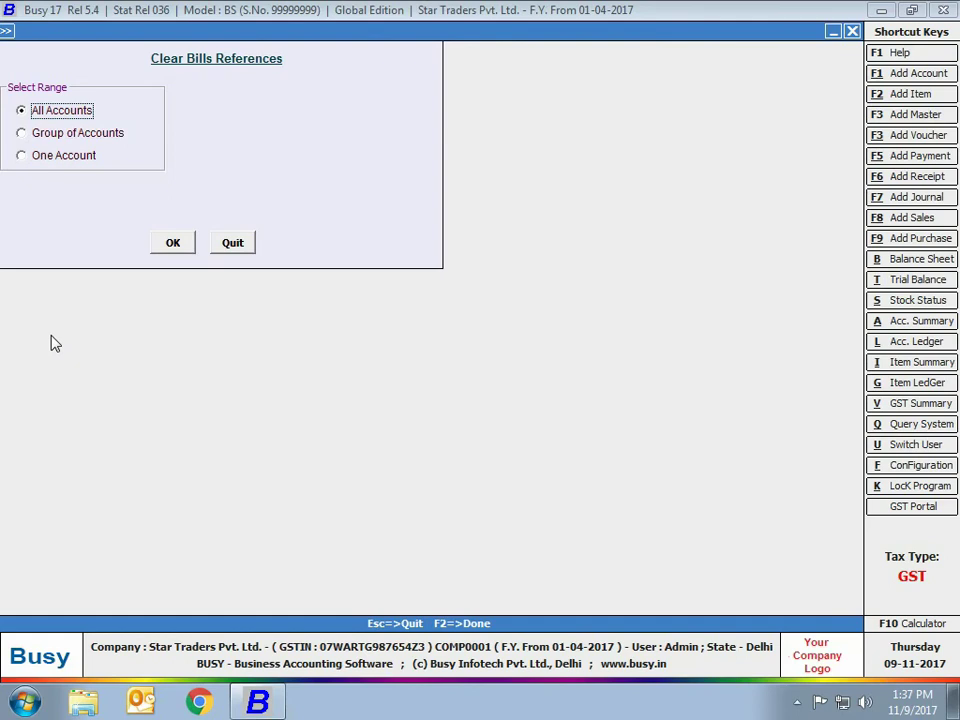
{"action": "key", "text": "Escape"}
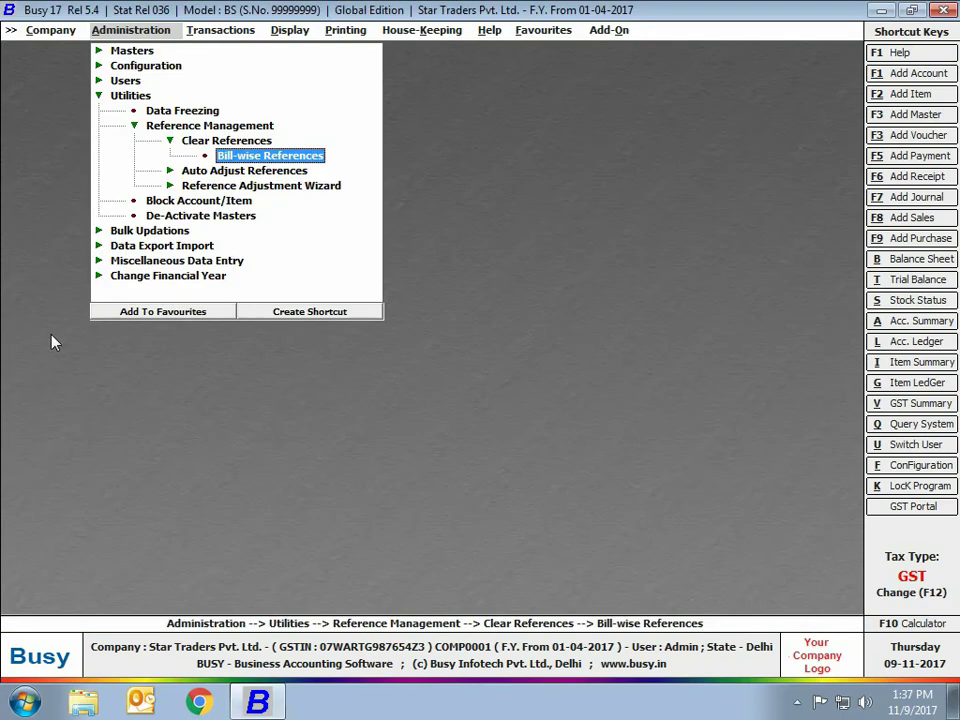
- Review the range and opening balance options for auto-adjusting bill-wise references, and quit without running the adjustment
{"action": "left_click", "coordinate": [221, 144]}
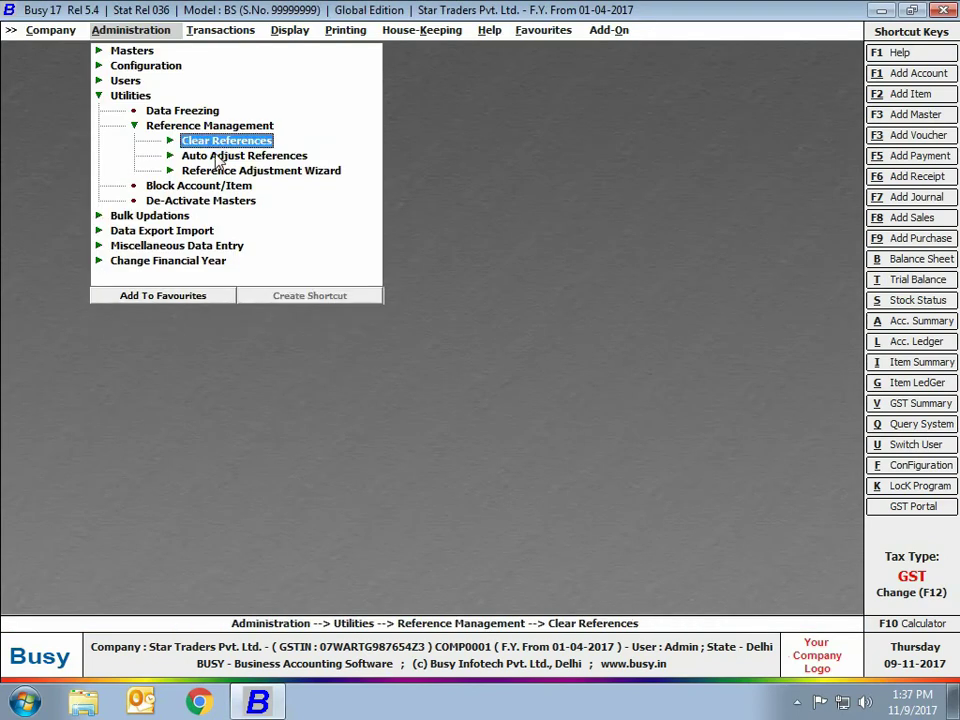
{"action": "left_click", "coordinate": [216, 159]}
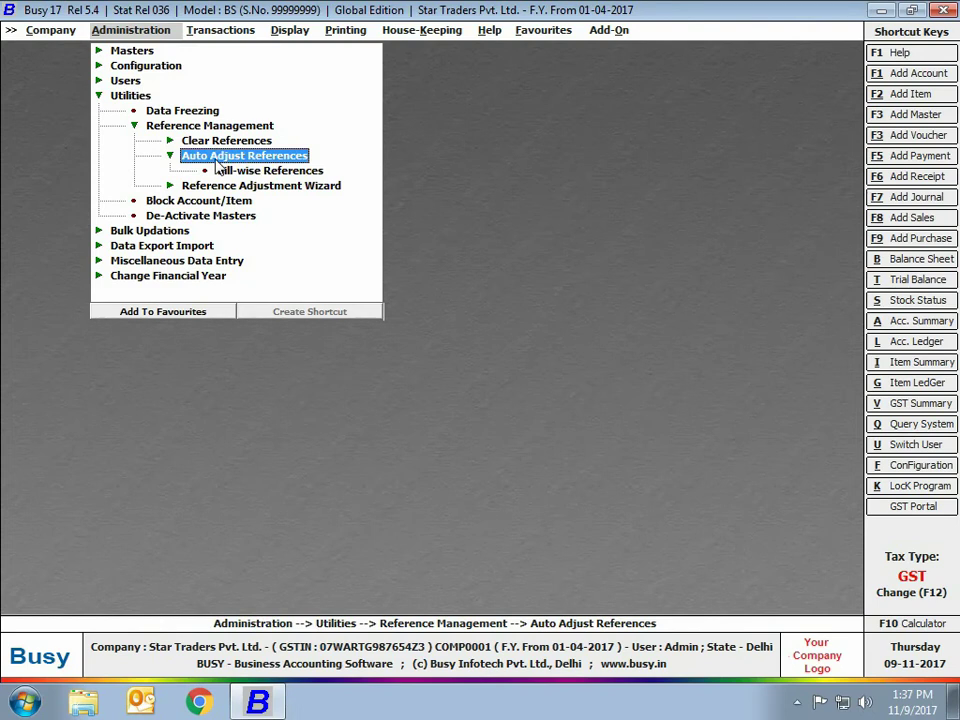
{"action": "double_click", "coordinate": [232, 171]}
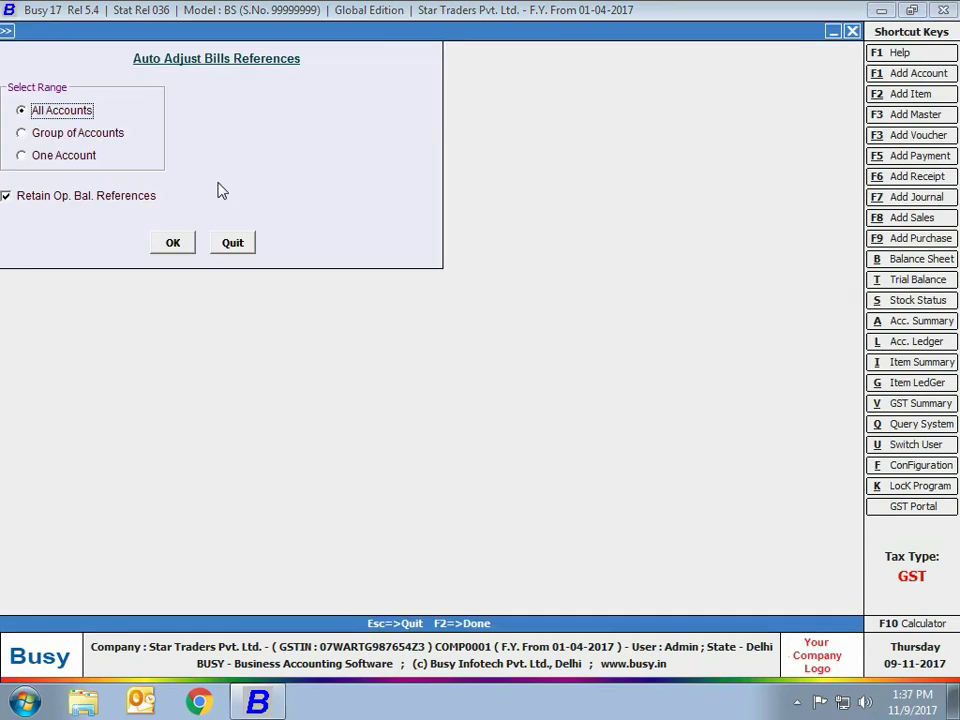
{"action": "key", "text": "Escape"}
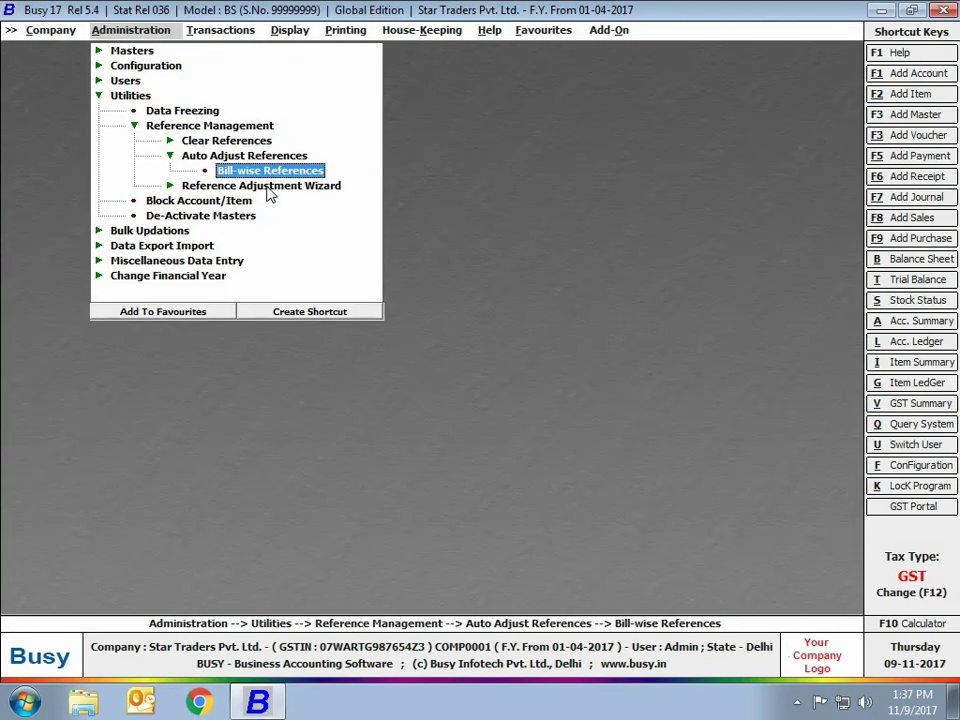
- Examine all bills of Arshia Enterprises from 31-03-2017 to 31-07-2017 in the Bill References Adjustment Wizard, and quit it
{"action": "key", "text": "Down"}
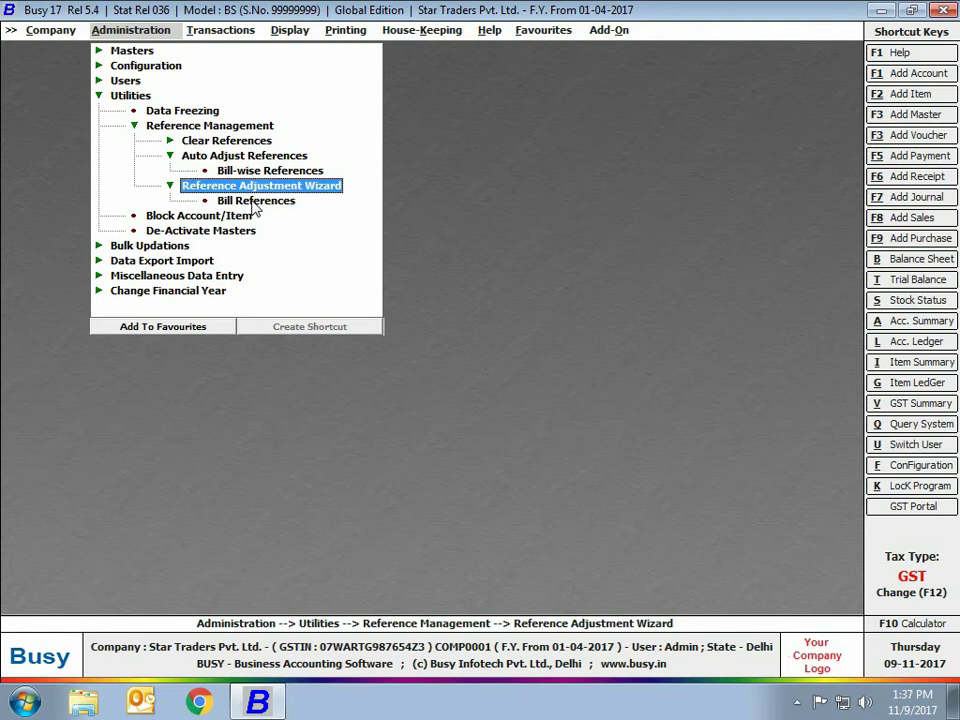
{"action": "double_click", "coordinate": [255, 204]}
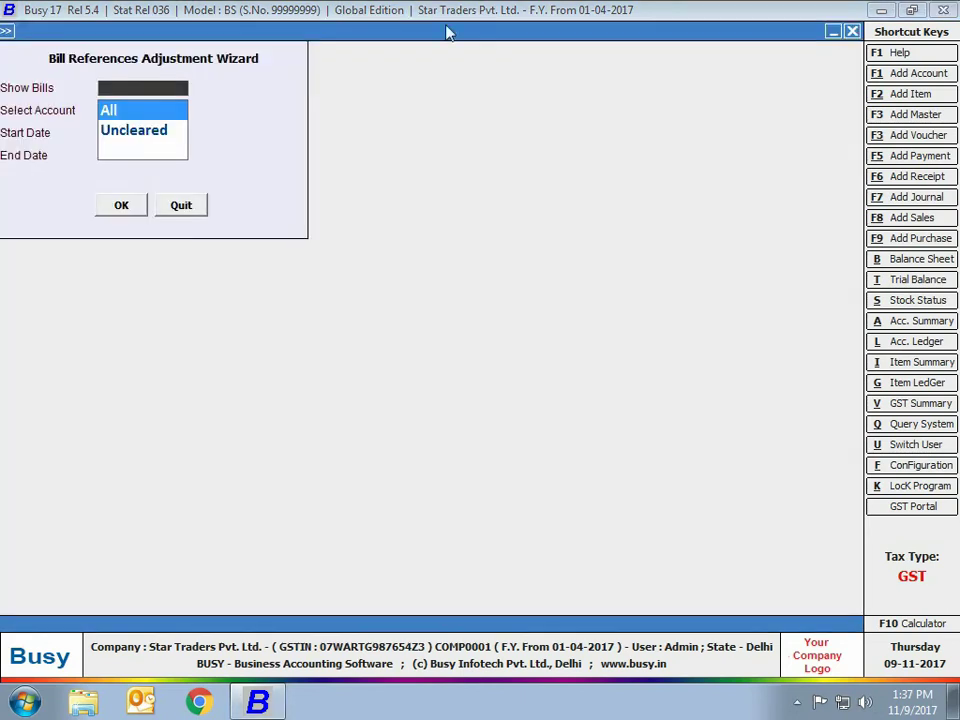
{"action": "left_click", "coordinate": [148, 109]}
{"action": "left_click", "coordinate": [146, 132]}
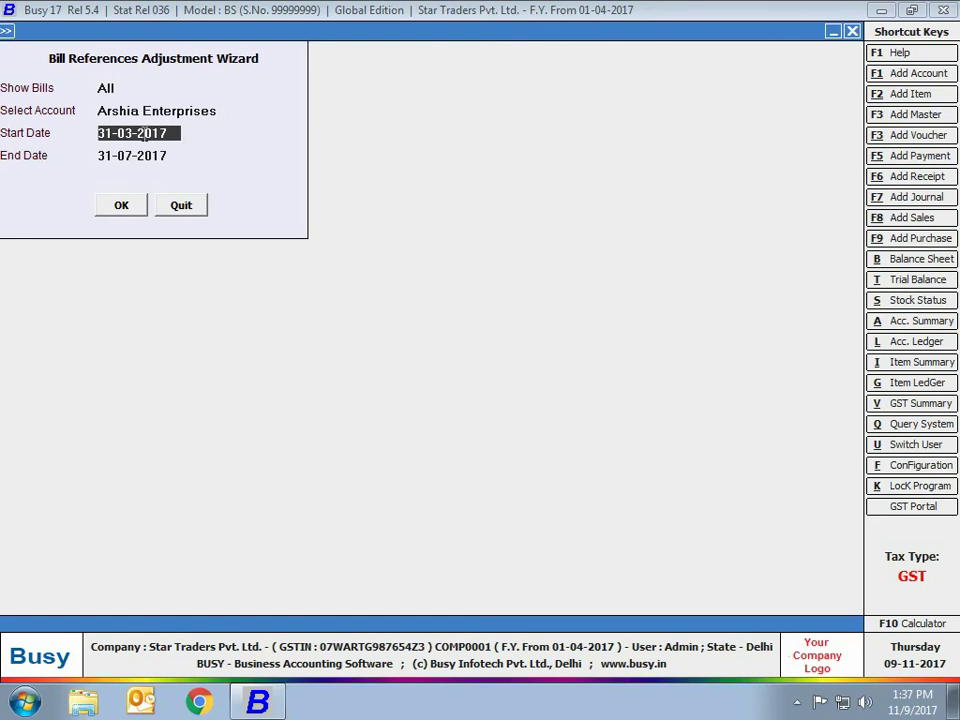
{"action": "left_click", "coordinate": [121, 206]}
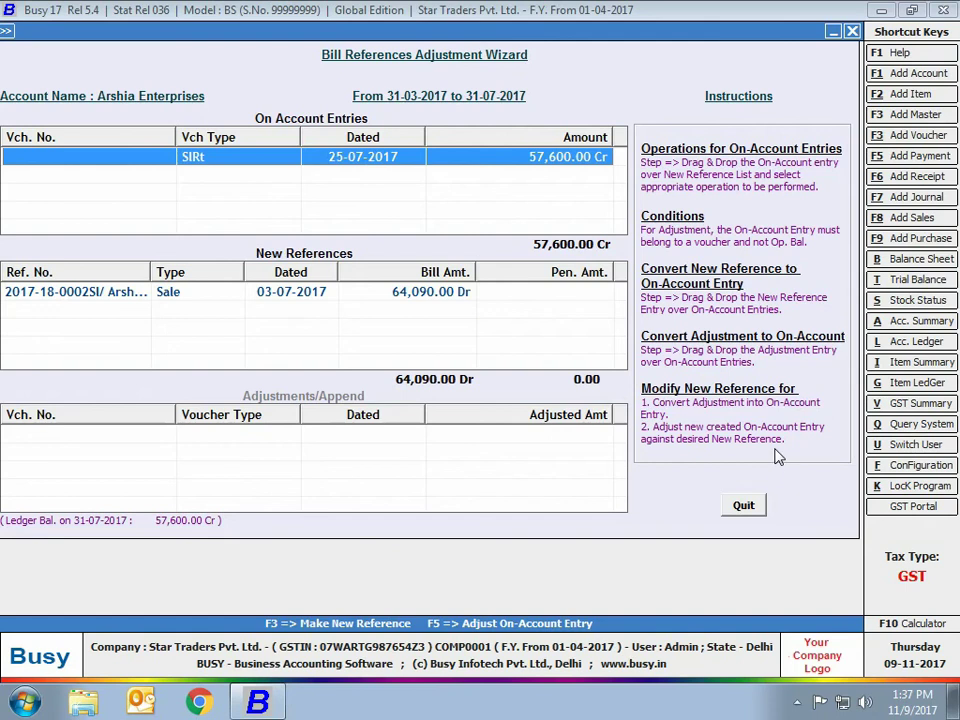
{"action": "key", "text": "Escape"}
{"action": "key", "text": "Escape"}
{"action": "key", "text": "Escape"}
{"action": "key", "text": "Escape"}
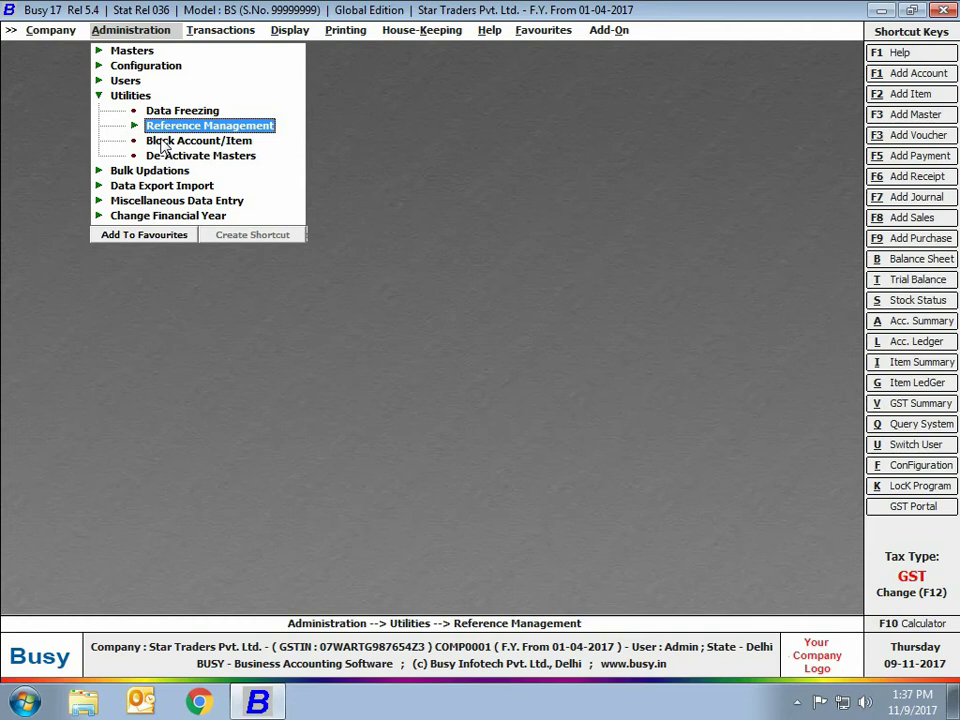
- Open master blocking, select the account Arshia Enterprises and set Block Master to Y
{"action": "left_click", "coordinate": [163, 142]}
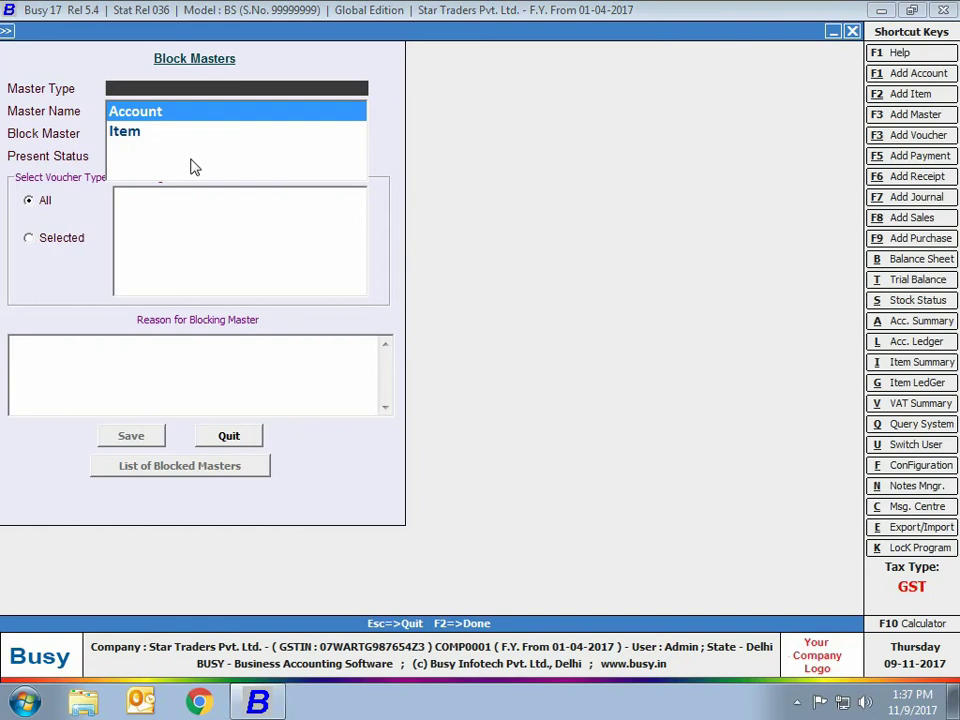
{"action": "key", "text": "Return"}
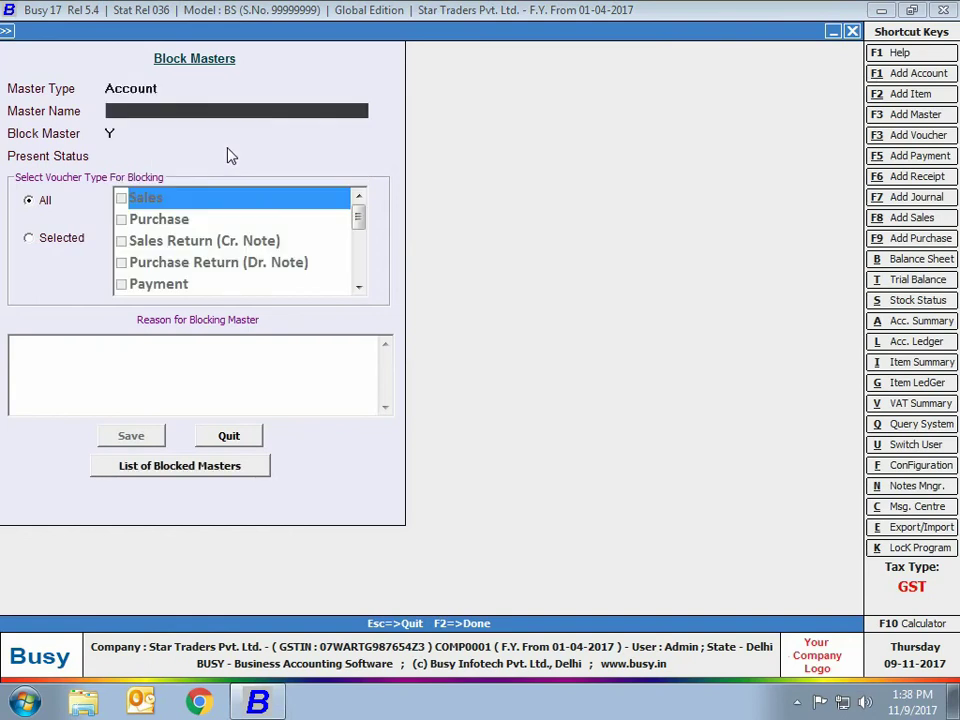
{"action": "type", "text": "ar"}
{"action": "key", "text": "Return"}
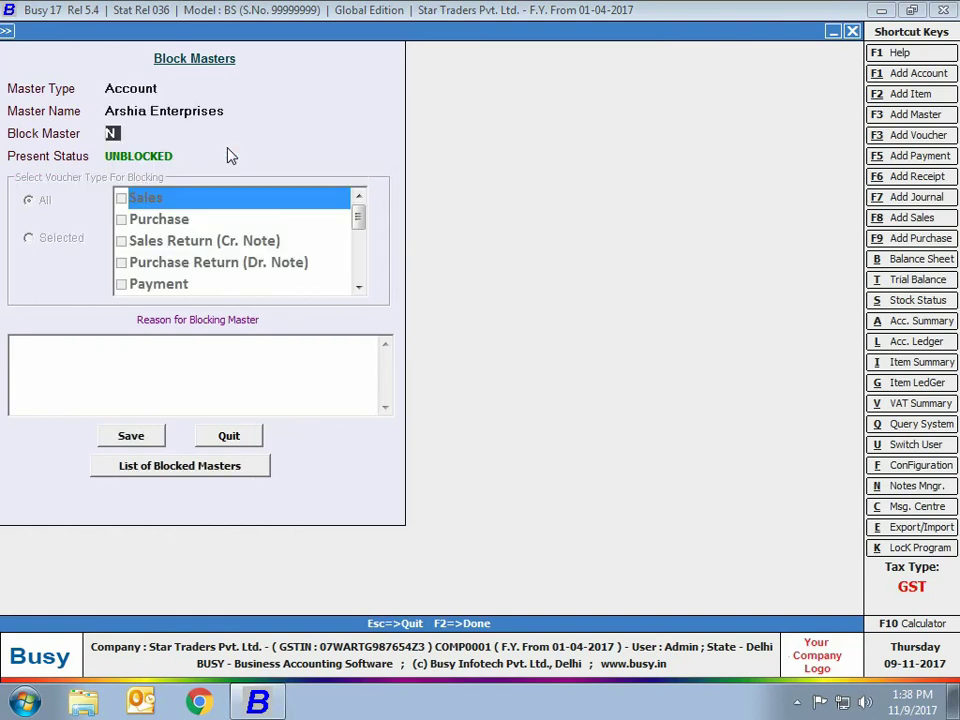
{"action": "key", "text": "y"}
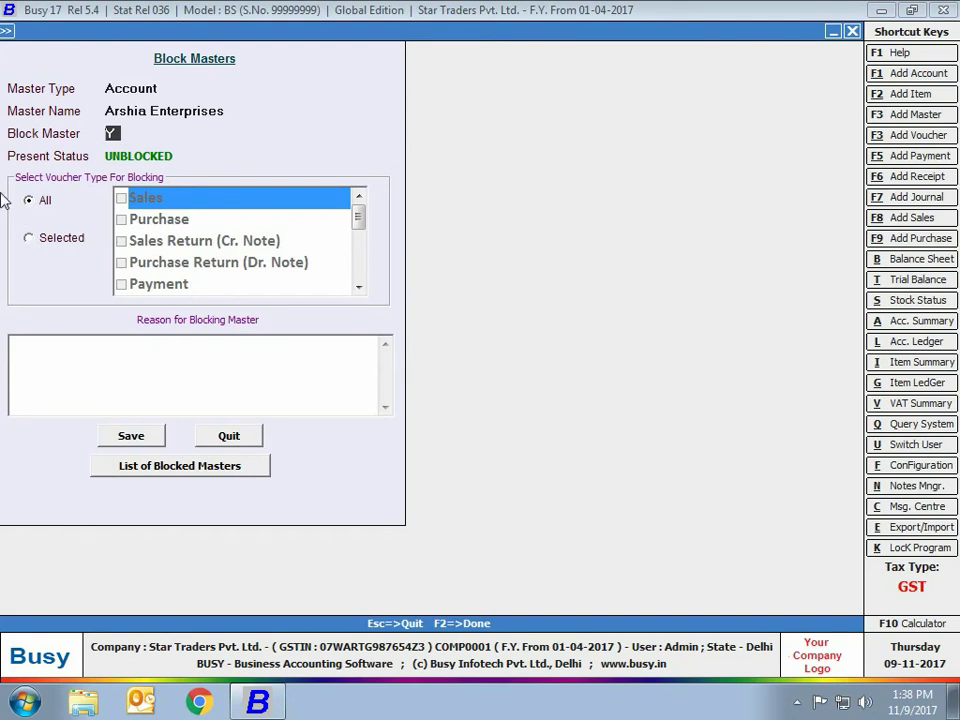
- Limit the blocking to Sales and Payment vouchers, give the reason "Earlier dues not cleared", and save it
{"action": "left_click", "coordinate": [62, 238]}
{"action": "left_click", "coordinate": [145, 203]}
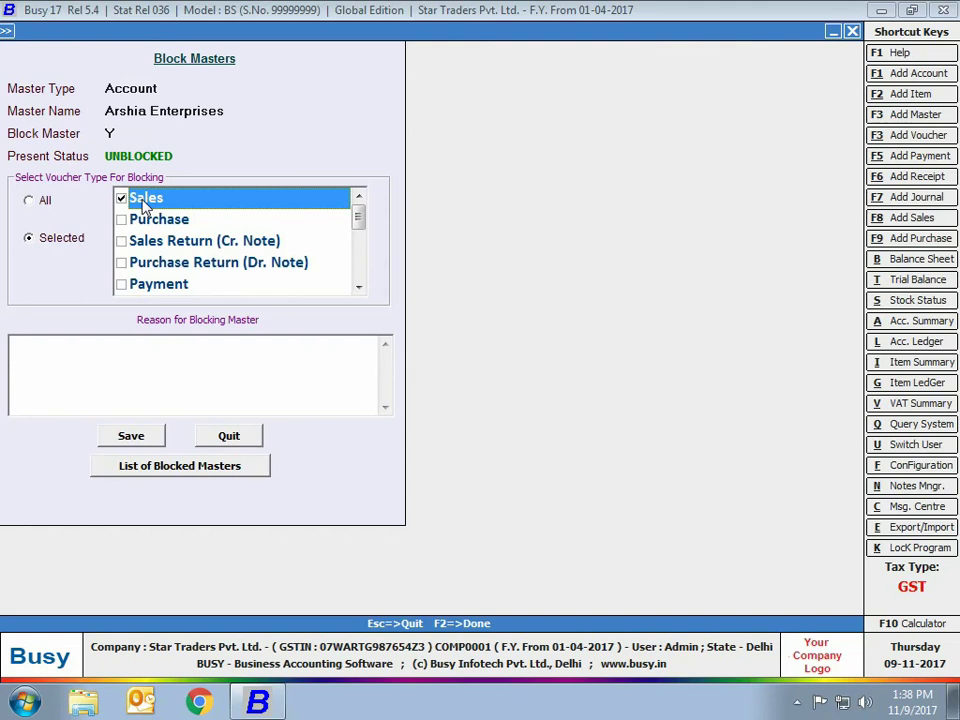
{"action": "left_click", "coordinate": [138, 284]}
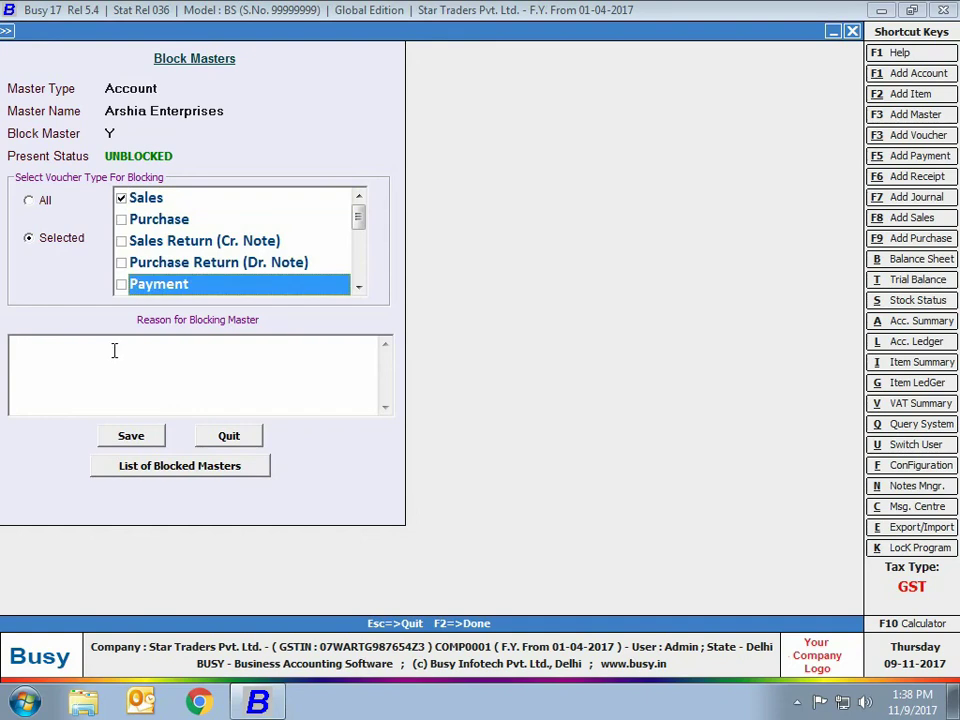
{"action": "left_click", "coordinate": [20, 353]}
{"action": "type", "text": "Earlier dues not cleared"}
{"action": "left_click", "coordinate": [132, 440]}
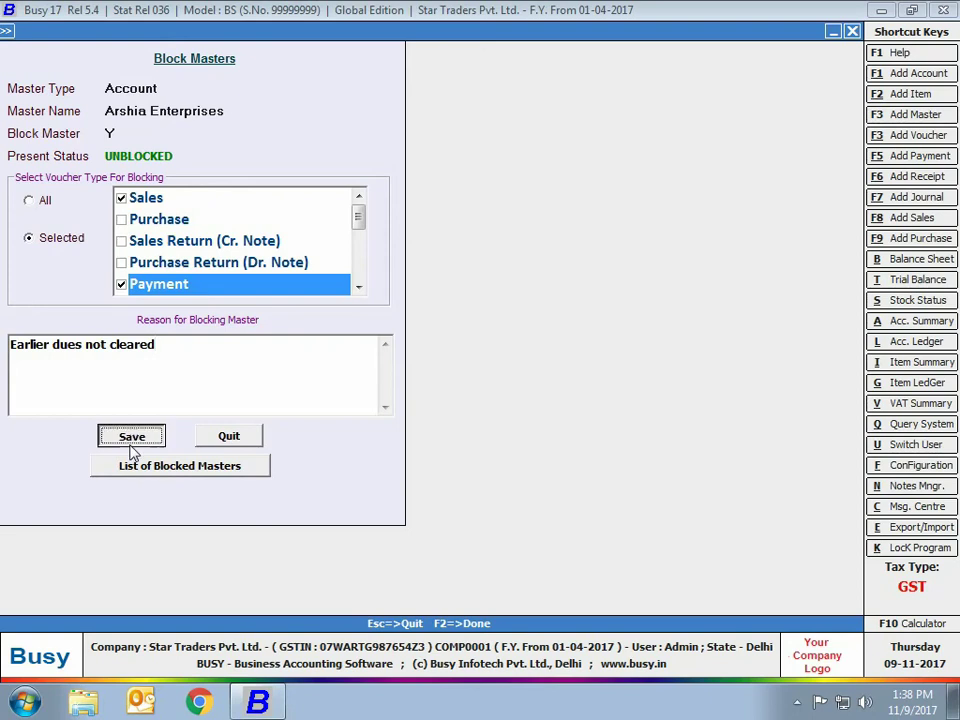
{"action": "left_click", "coordinate": [588, 387]}
{"action": "key", "text": "Escape"}
{"action": "key", "text": "Escape"}
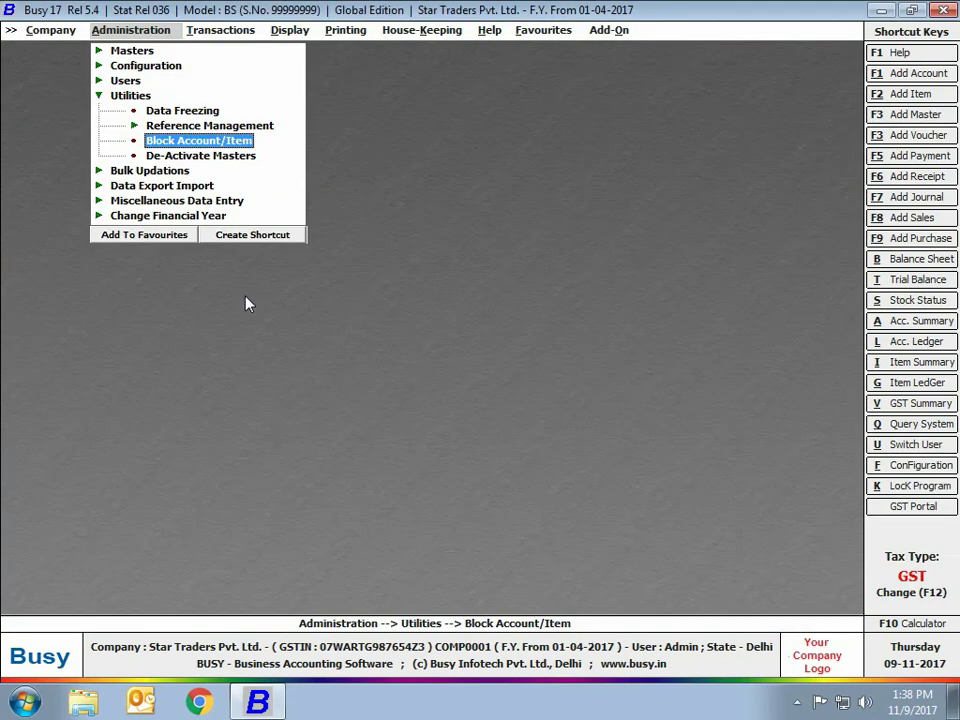
- De-activate the single item Whirlpool Washing Machine and save the change
{"action": "left_click", "coordinate": [200, 156]}
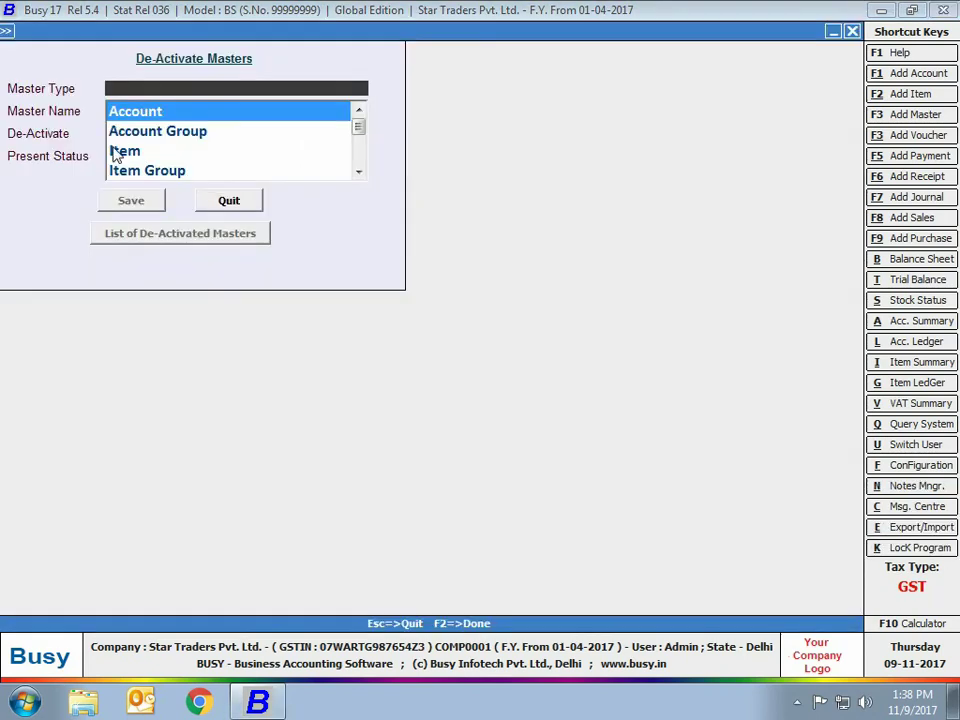
{"action": "left_click", "coordinate": [116, 154]}
{"action": "type", "text": "wh"}
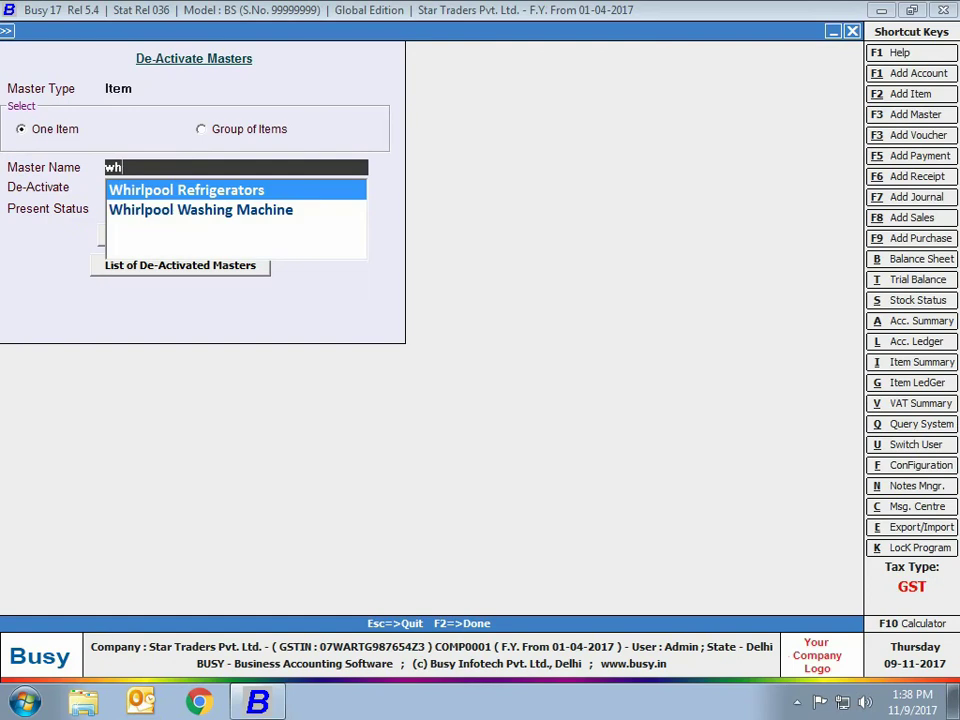
{"action": "type", "text": "i"}
{"action": "key", "text": "Down"}
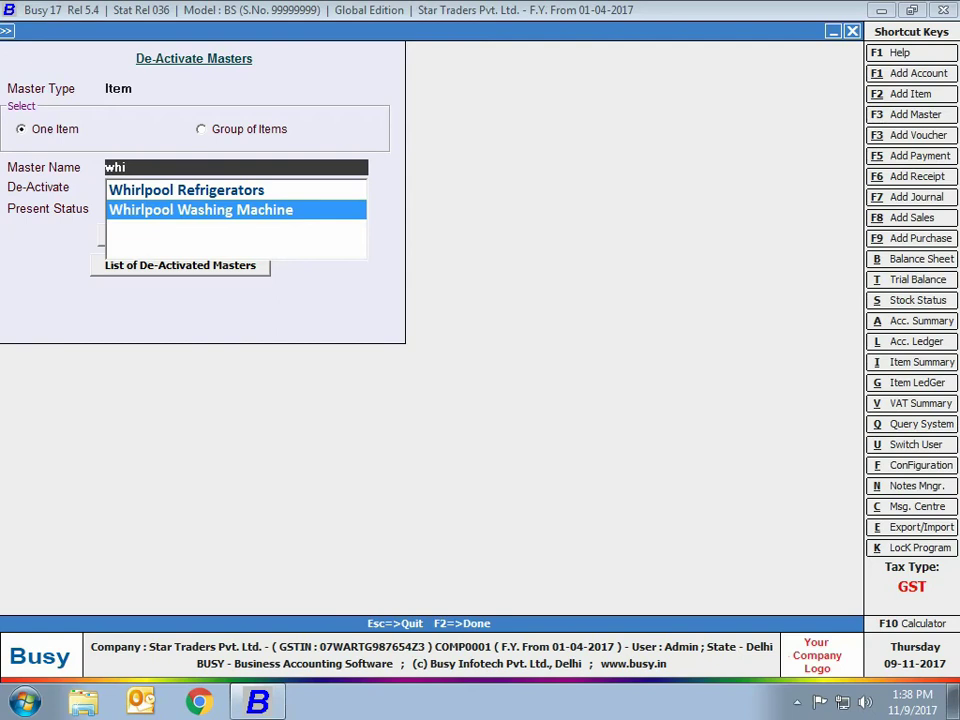
{"action": "key", "text": "Return"}
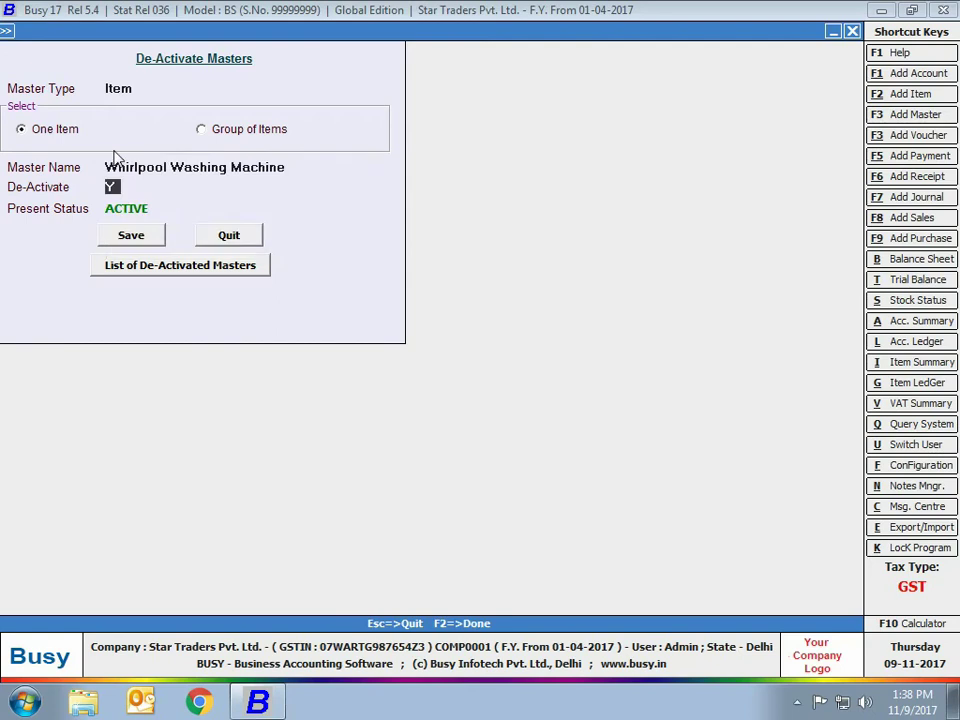
{"action": "key", "text": "Return"}
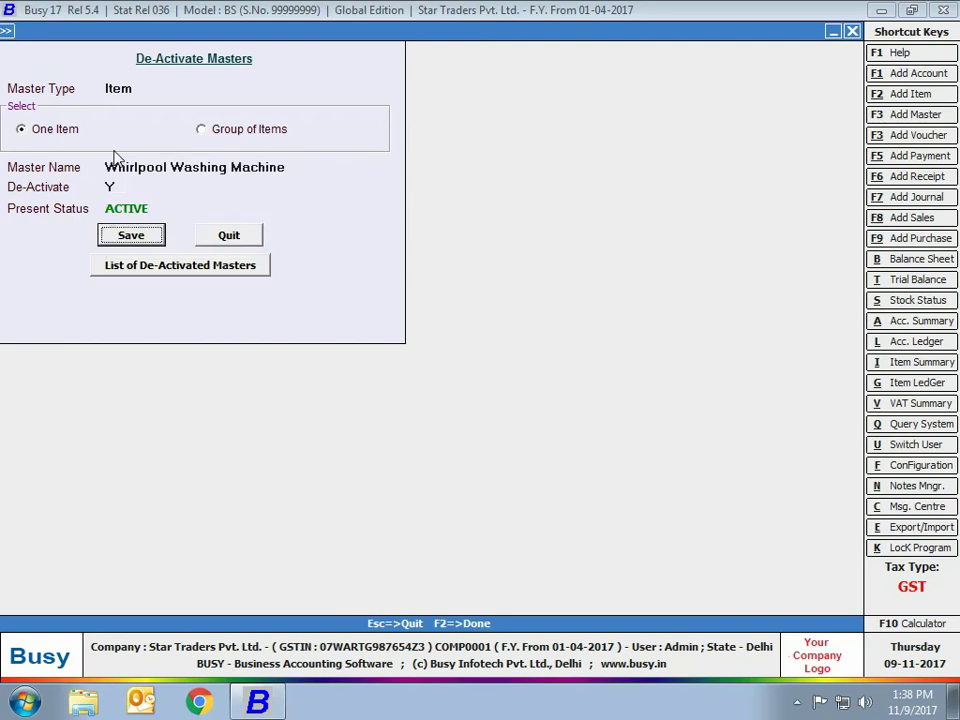
{"action": "key", "text": "Return"}
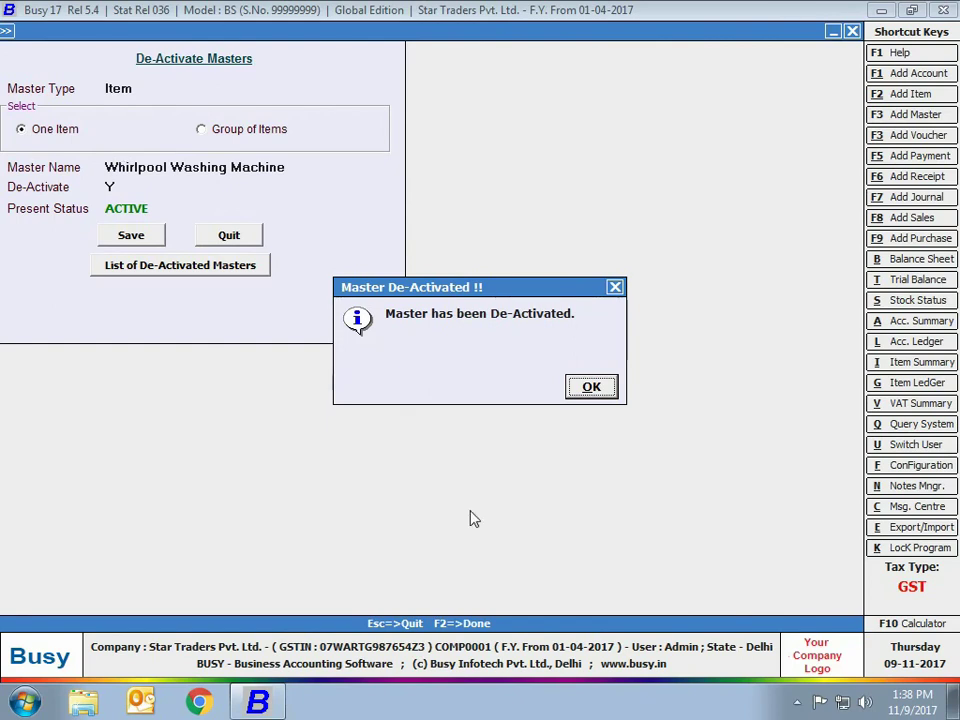
{"action": "left_click", "coordinate": [588, 390]}
{"action": "key", "text": "Escape"}
{"action": "key", "text": "Escape"}
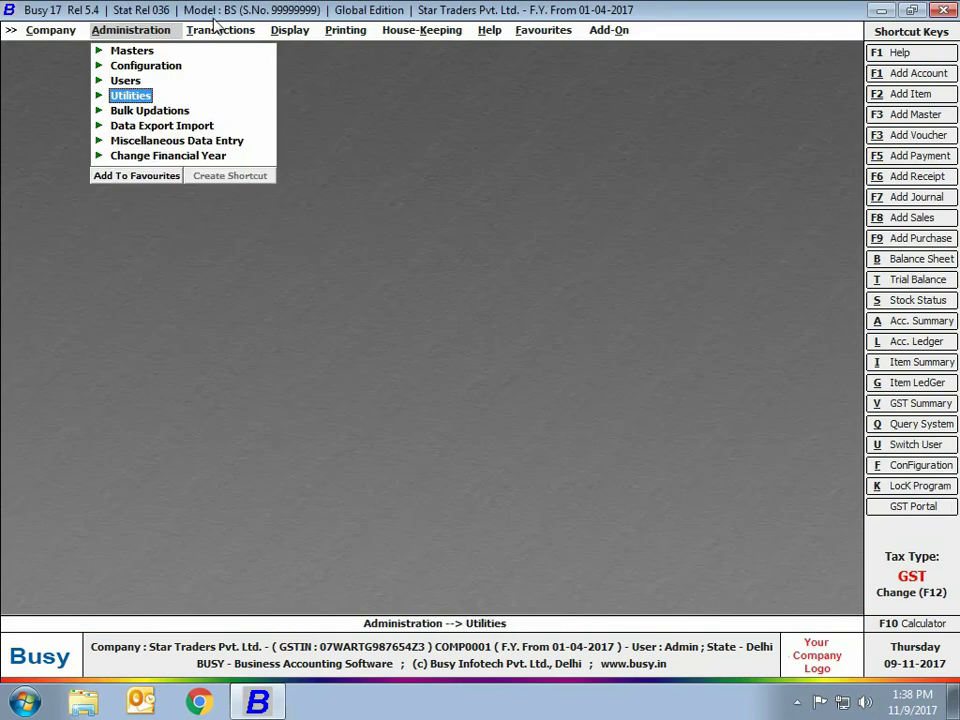
- Start a new Main series sales voucher and try to accept the date 20-07-2017
{"action": "left_click", "coordinate": [218, 32]}
{"action": "left_click", "coordinate": [216, 49]}
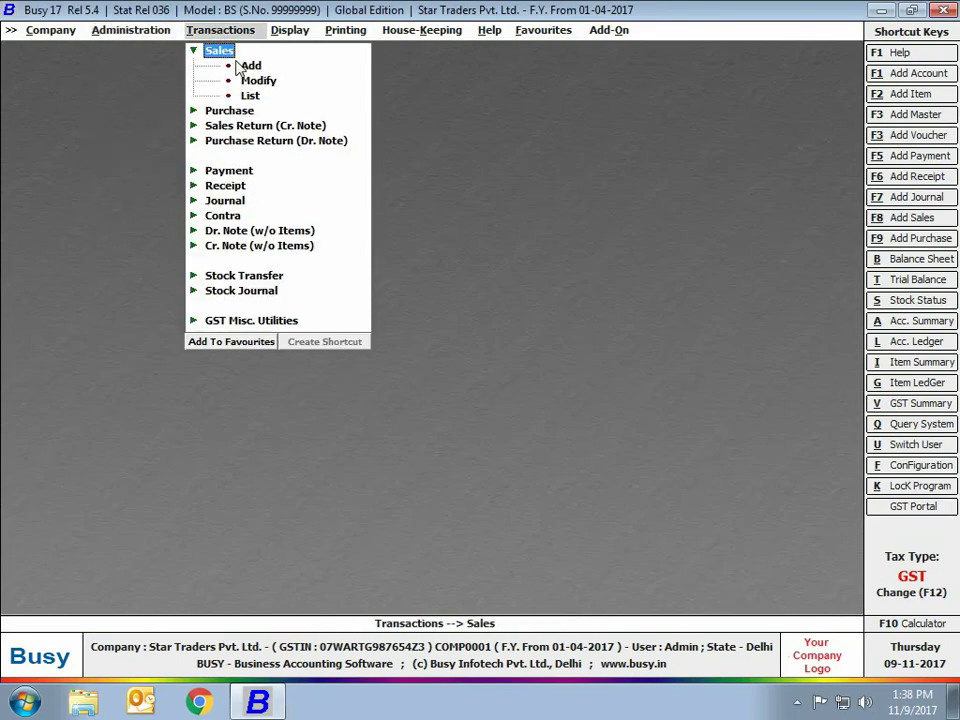
{"action": "left_click", "coordinate": [238, 66]}
{"action": "key", "text": "Return"}
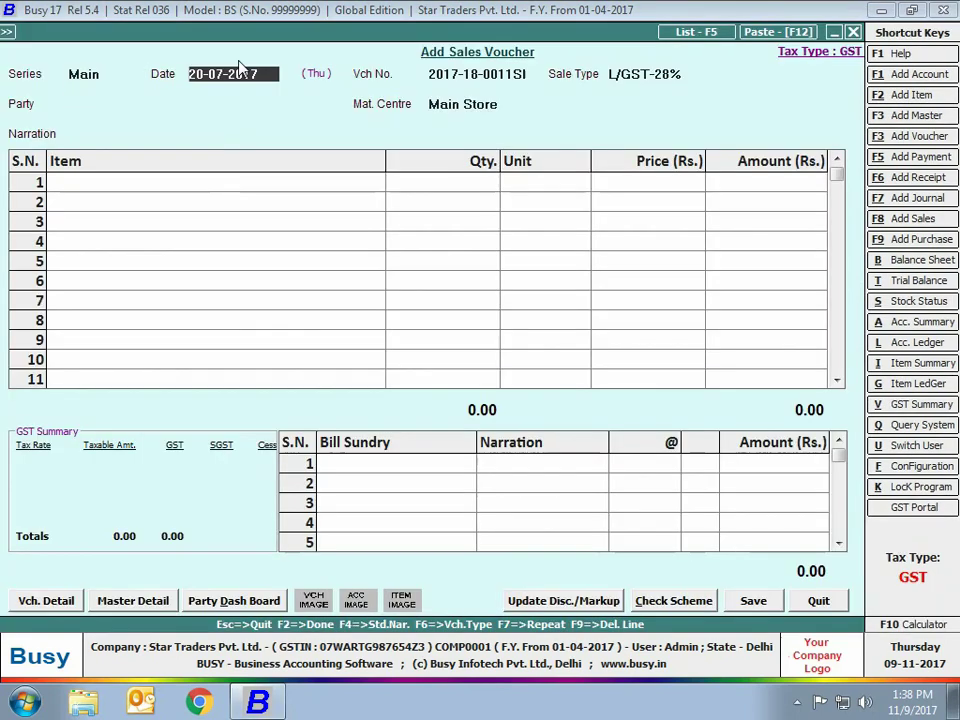
{"action": "key", "text": "Return"}
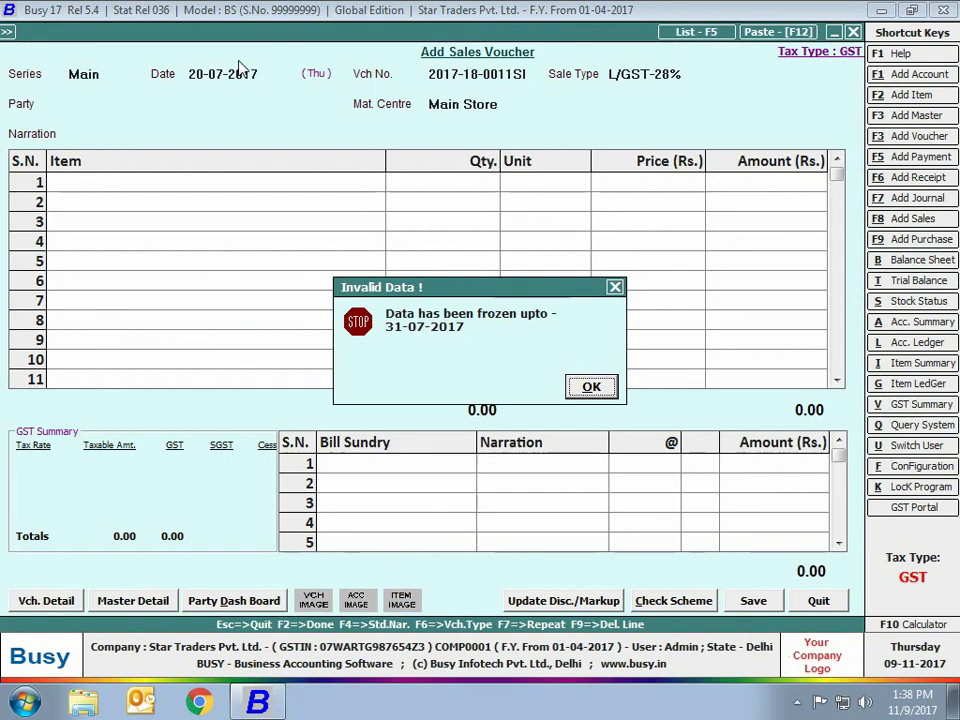
{"action": "key", "text": "Return"}
- Set the sales voucher and stock updation dates to 01-08-2017 and try to use Arshia Enterprises as the party
{"action": "type", "text": "1-8"}
{"action": "key", "text": "Return"}
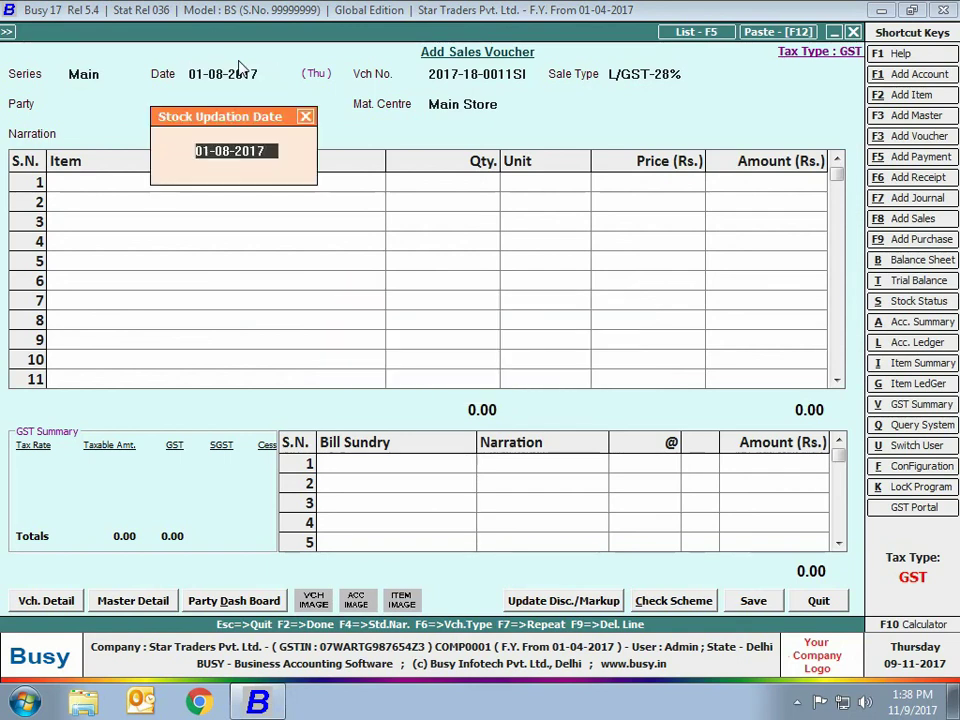
{"action": "key", "text": "Return"}
{"action": "key", "text": "Return"}
{"action": "type", "text": "ar"}
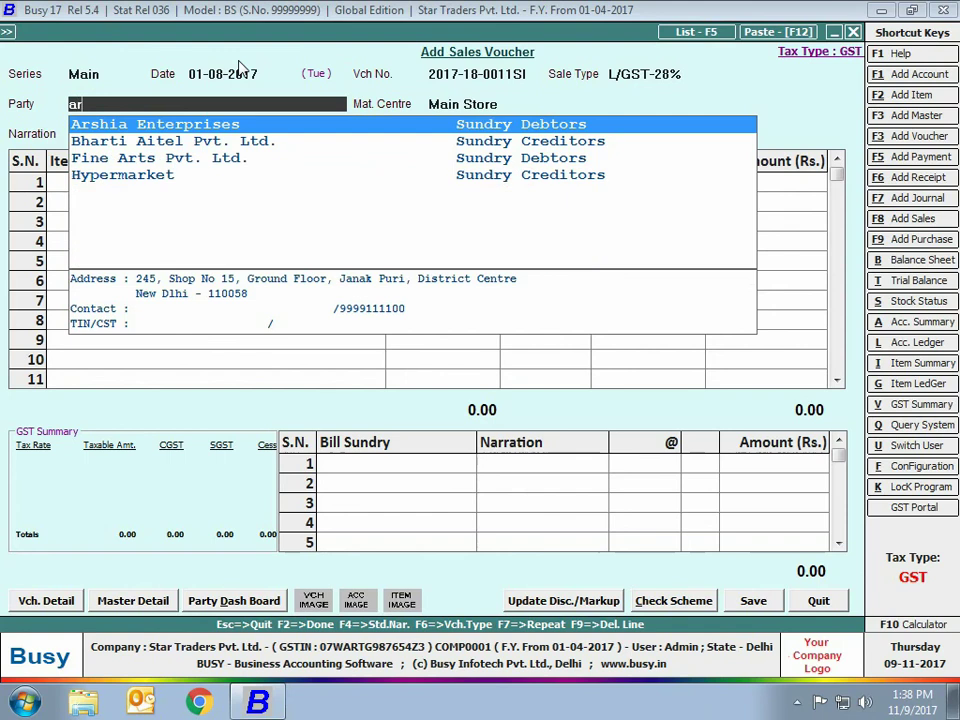
{"action": "key", "text": "Return"}
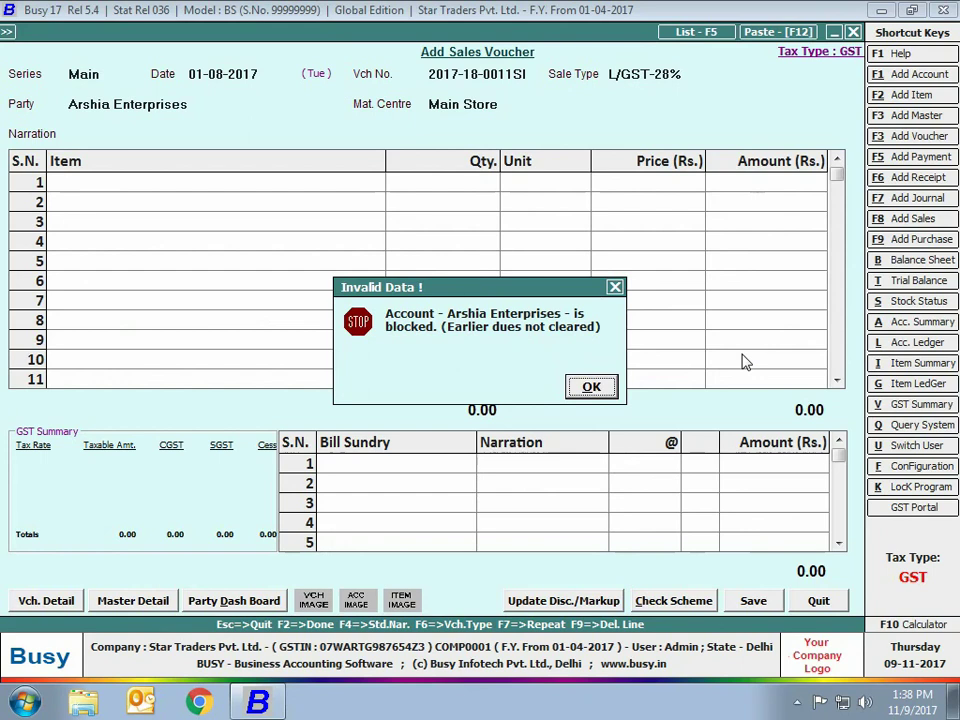
{"action": "left_click", "coordinate": [591, 387]}
- Choose Kamal Traders as the voucher's party instead, and quit the sales voucher without saving it
{"action": "type", "text": "ka"}
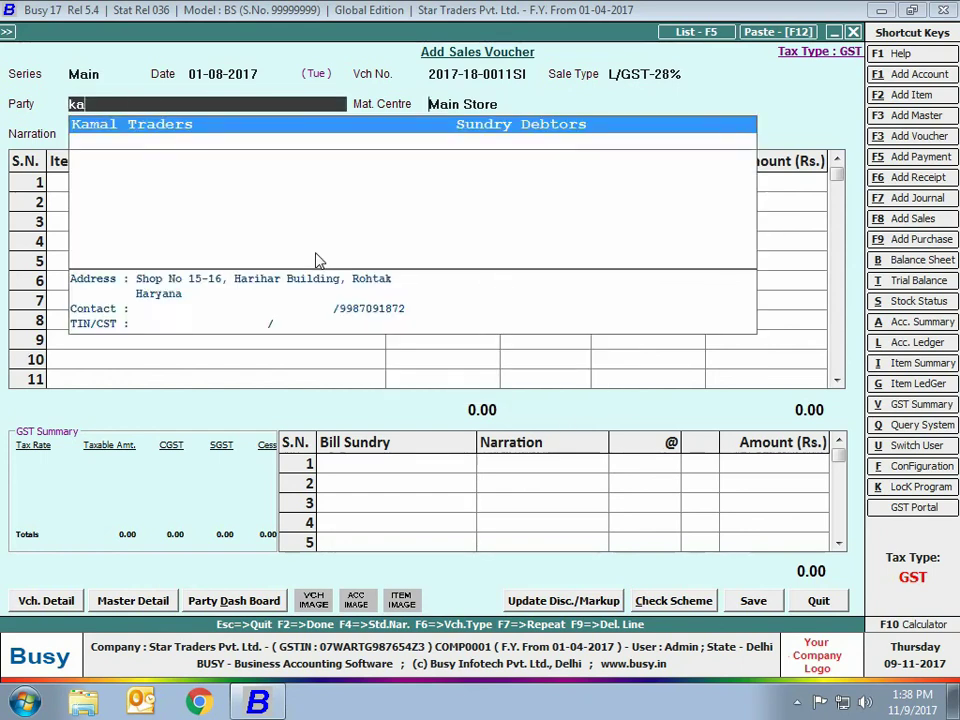
{"action": "key", "text": "Return"}
{"action": "key", "text": "Escape"}
{"action": "key", "text": "Return"}
{"action": "key", "text": "Escape"}
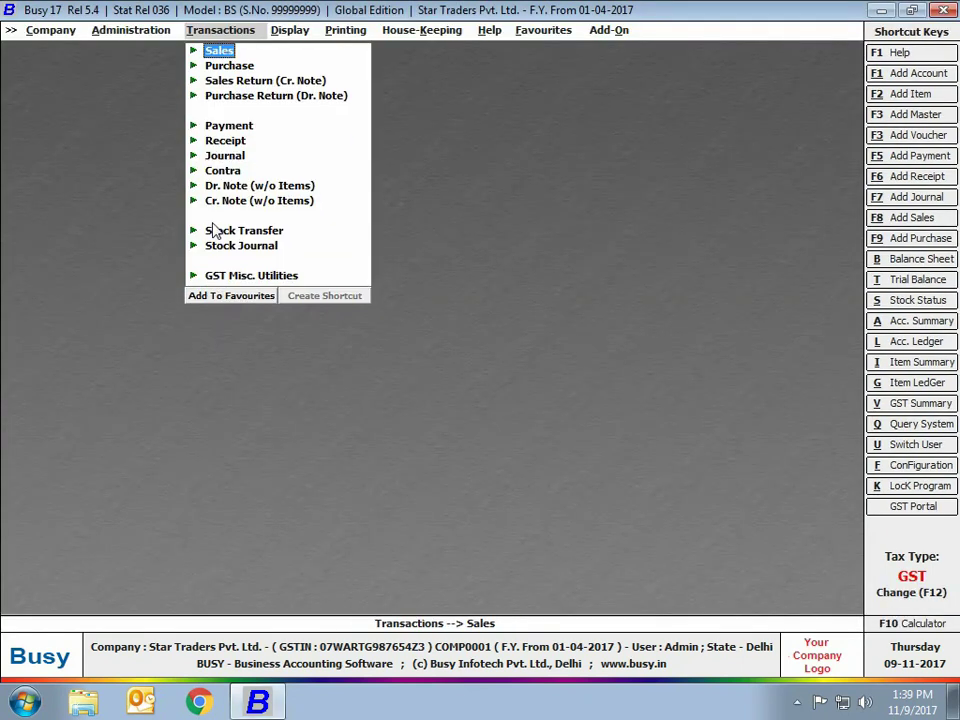
{"action": "key", "text": "Escape"}
- Open the import of item masters from Excel and connect the ITEM_NAME field to Excel column A
{"action": "key", "text": "Left"}
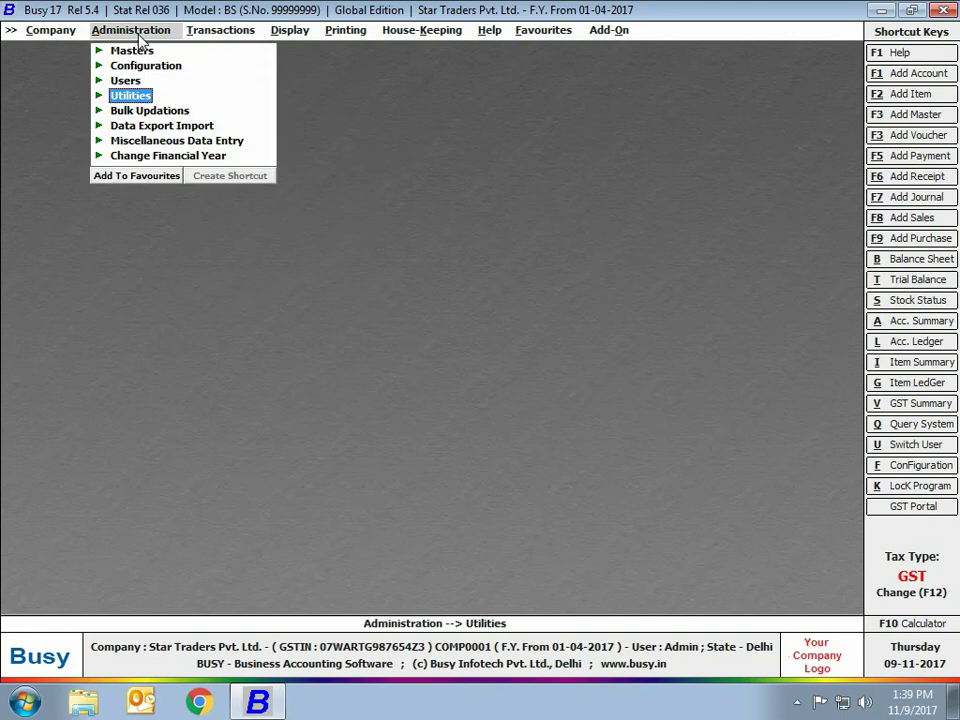
{"action": "left_click", "coordinate": [155, 128]}
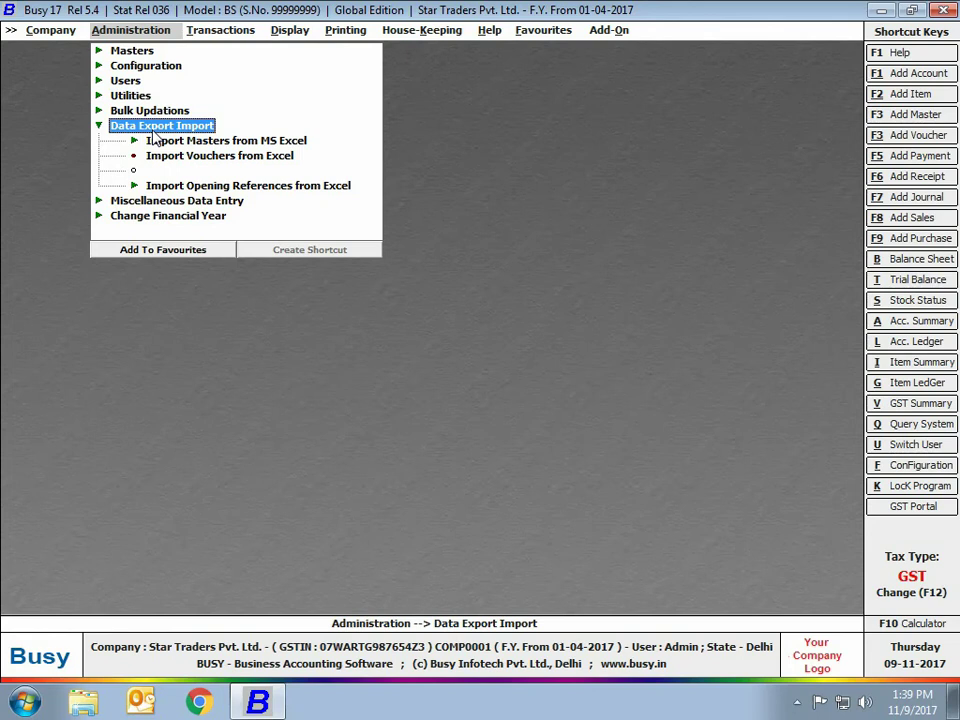
{"action": "left_click", "coordinate": [155, 142]}
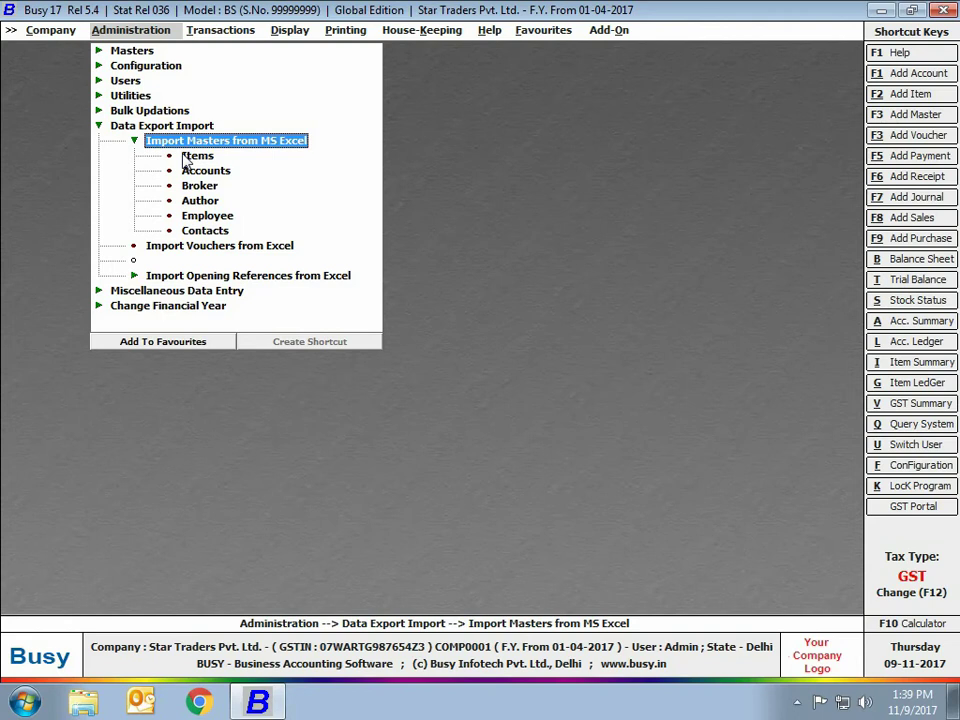
{"action": "left_click", "coordinate": [190, 158]}
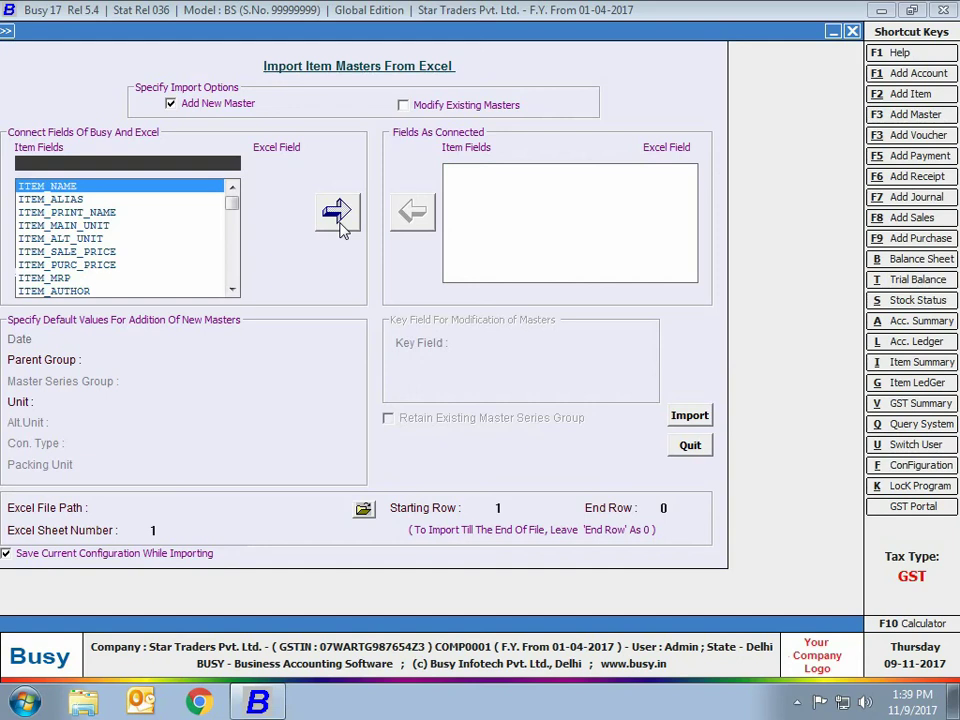
{"action": "key", "text": "Return"}
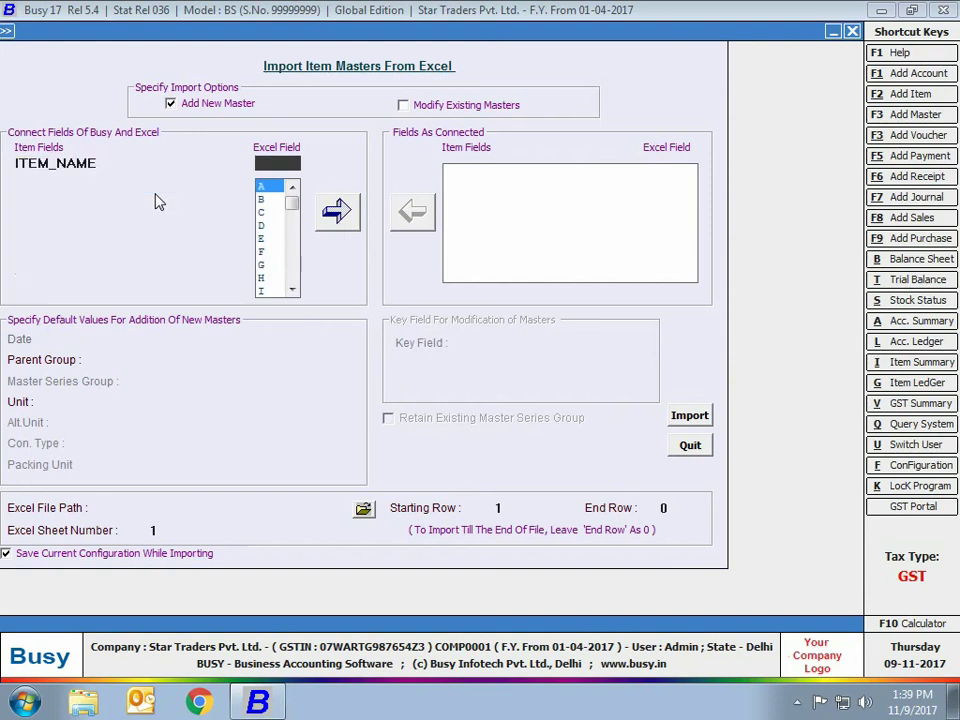
{"action": "key", "text": "Return"}
{"action": "key", "text": "Return"}
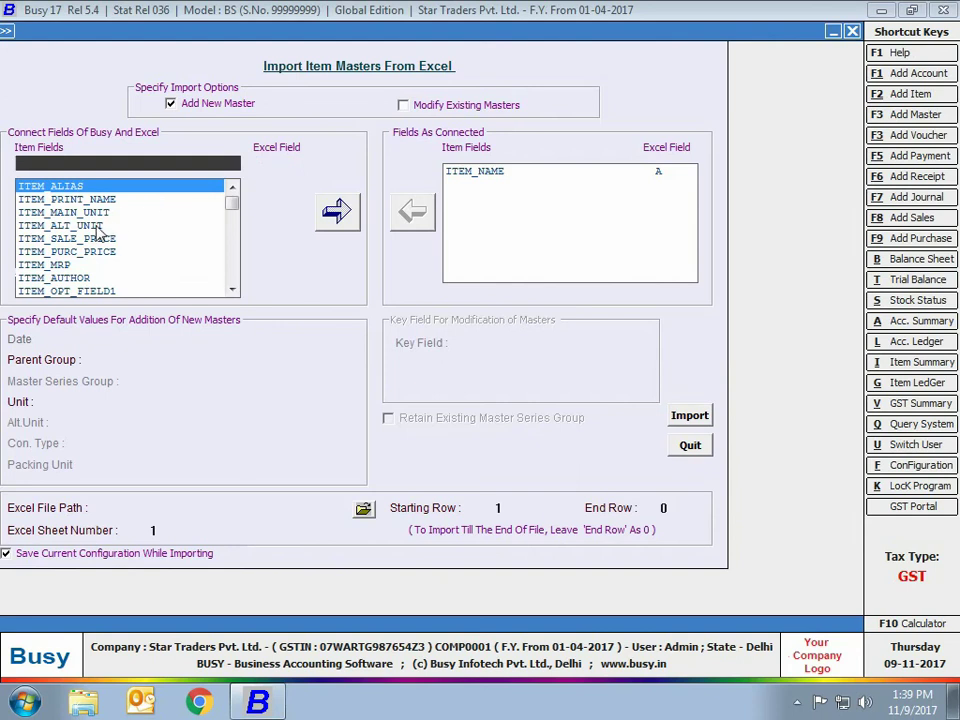
- Connect the ITEM_MAIN_UNIT field to Excel column B in the item master import
{"action": "key", "text": "Down"}
{"action": "key", "text": "Down"}
{"action": "key", "text": "Down"}
{"action": "key", "text": "Up"}
{"action": "key", "text": "Return"}
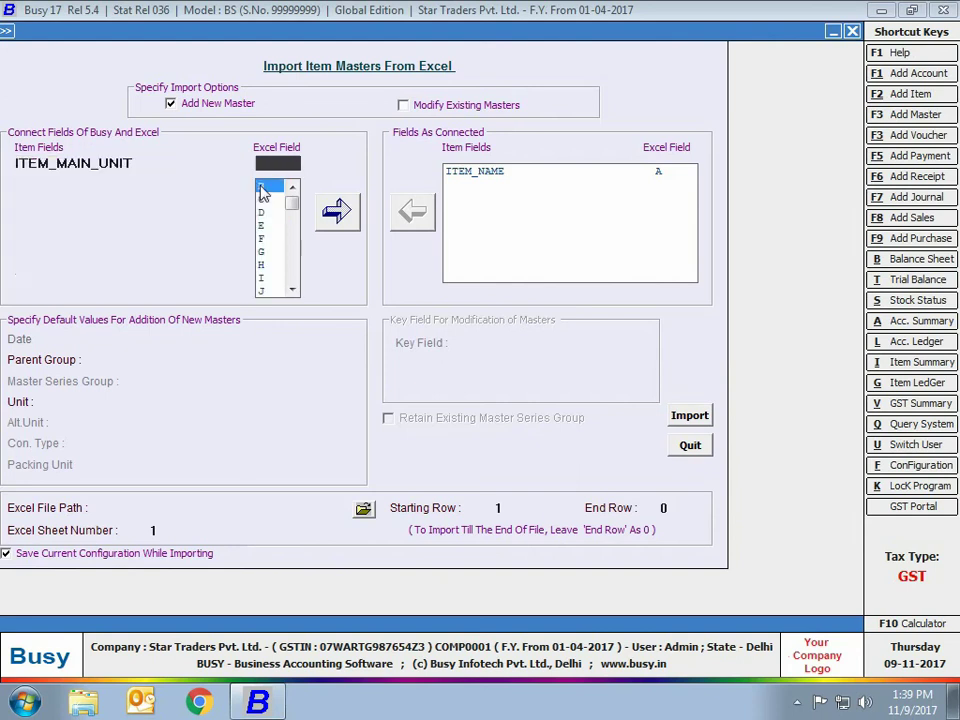
{"action": "key", "text": "Return"}
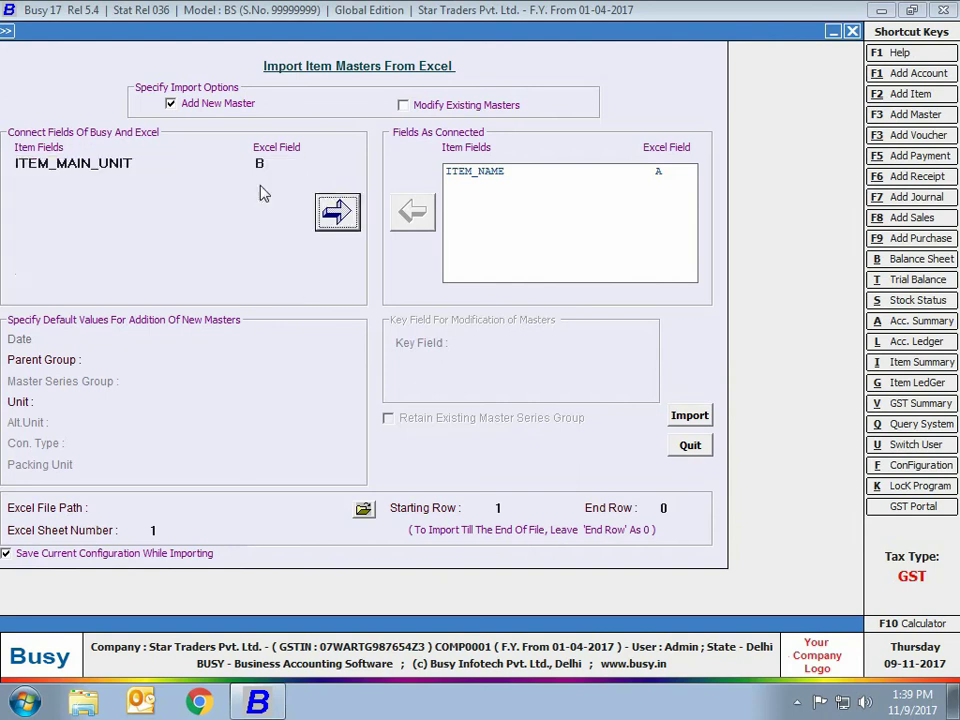
{"action": "key", "text": "Return"}
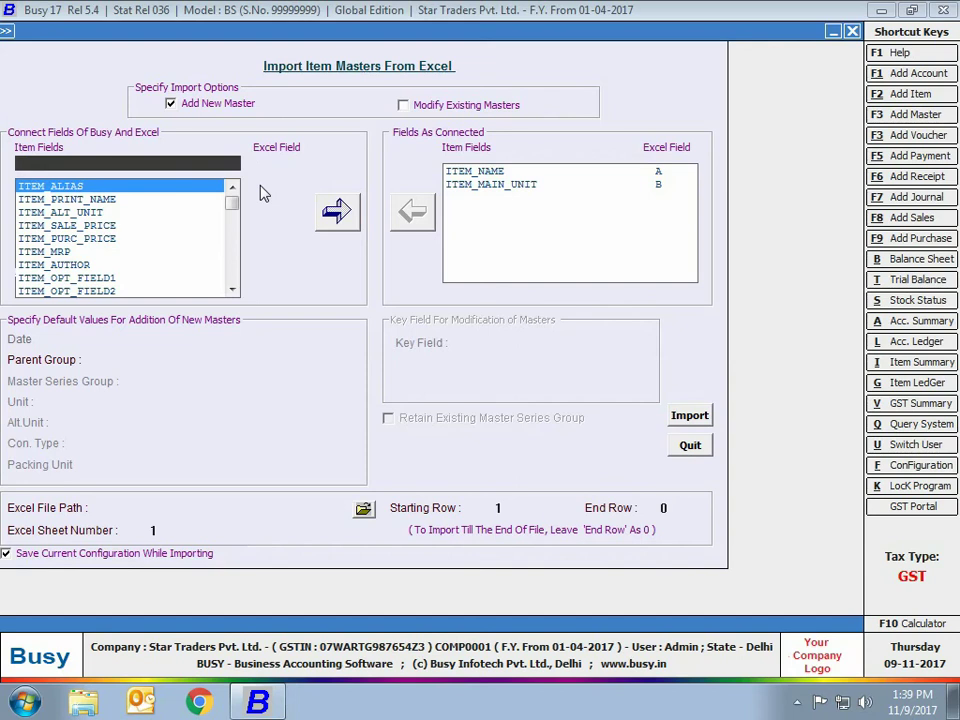
- Set General as the default parent group for new items and quit the item master import without importing
{"action": "key", "text": "Escape"}
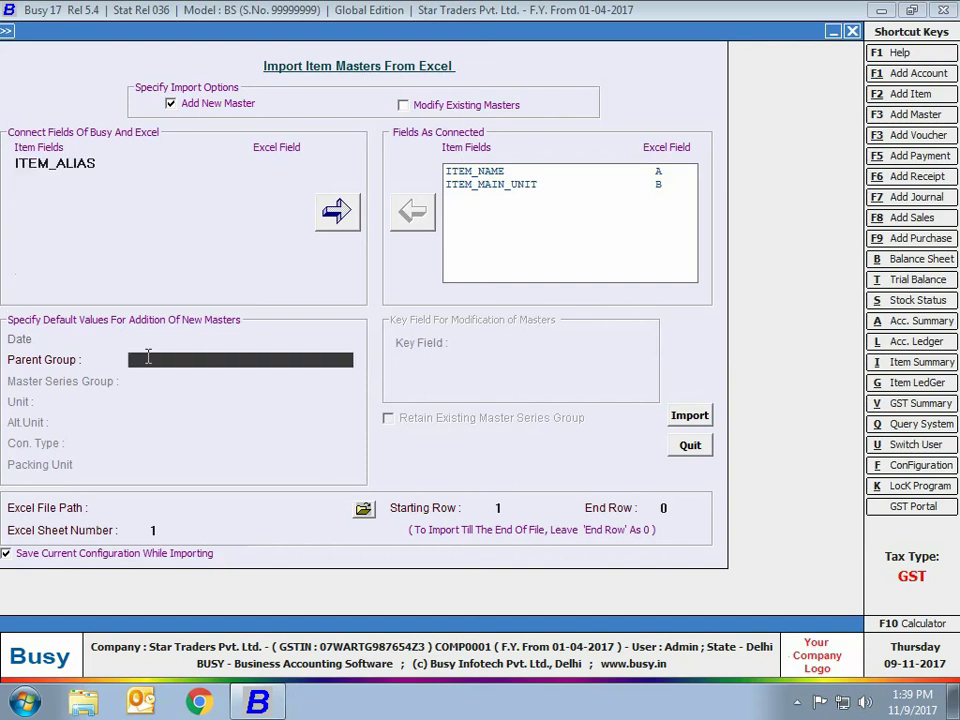
{"action": "type", "text": "ge"}
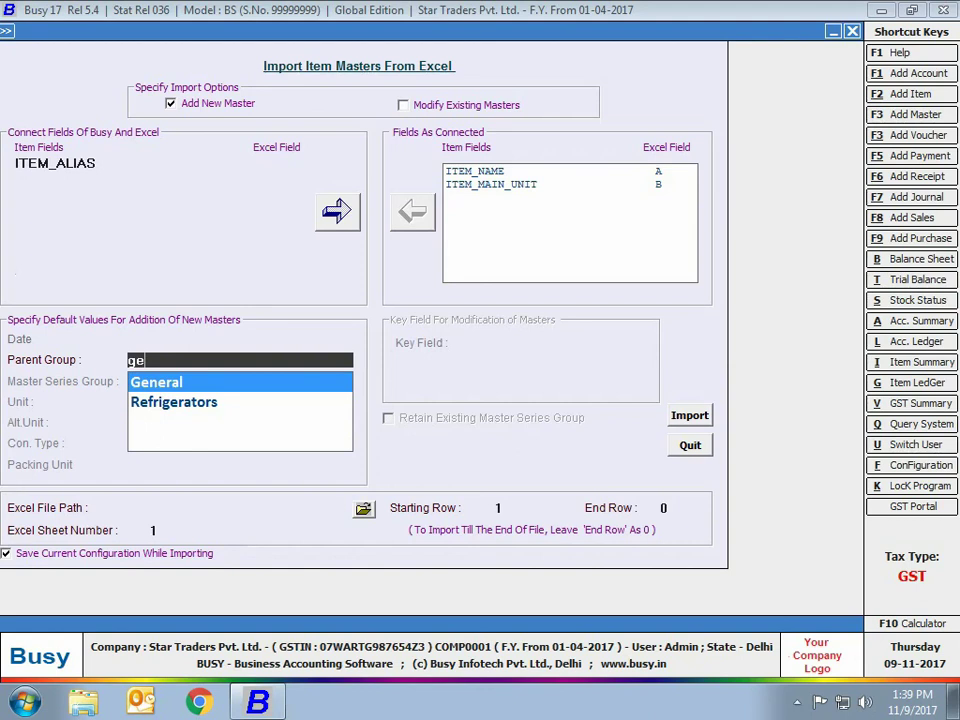
{"action": "key", "text": "Return"}
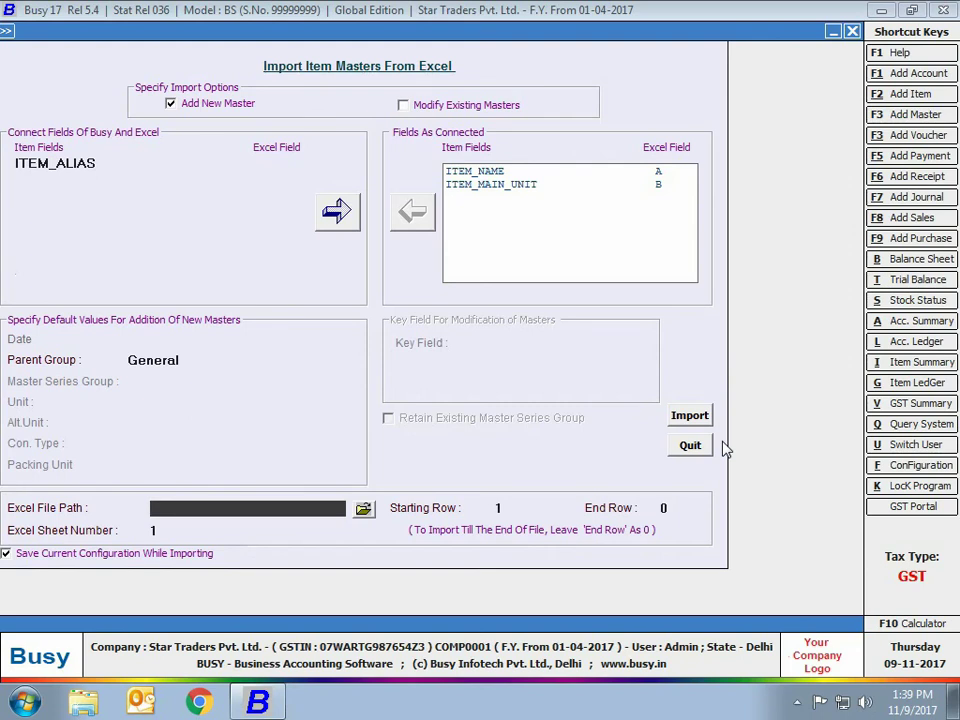
{"action": "left_click", "coordinate": [693, 450]}
{"action": "key", "text": "Escape"}
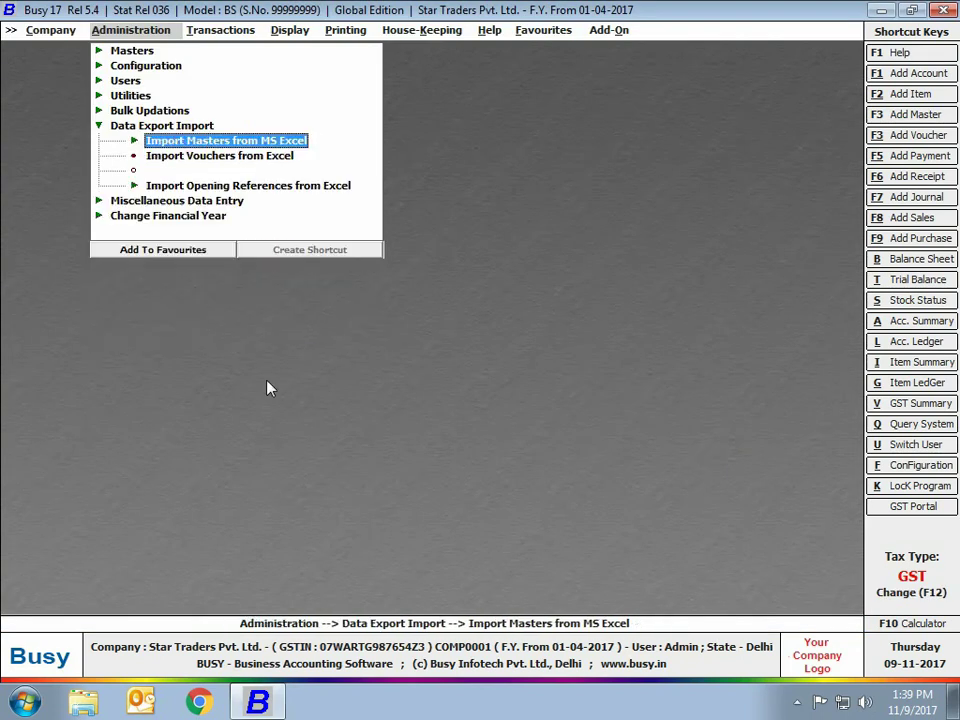
- Open the import of Sales vouchers from Excel and review the column configuration of format 1
{"action": "left_click", "coordinate": [182, 160]}
{"action": "key", "text": "Return"}
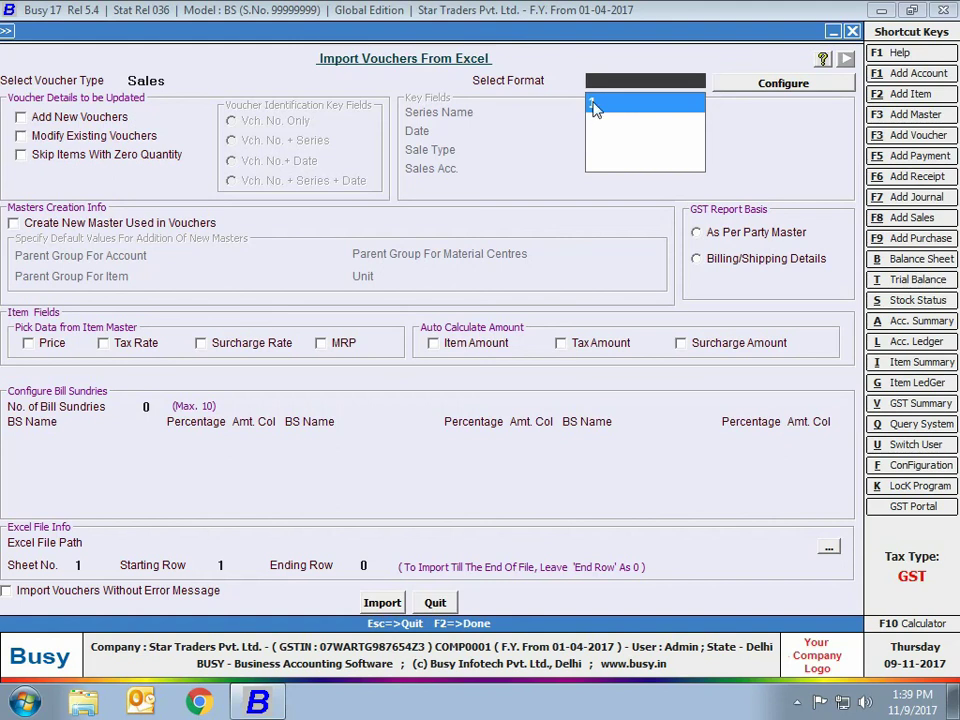
{"action": "left_click", "coordinate": [725, 88]}
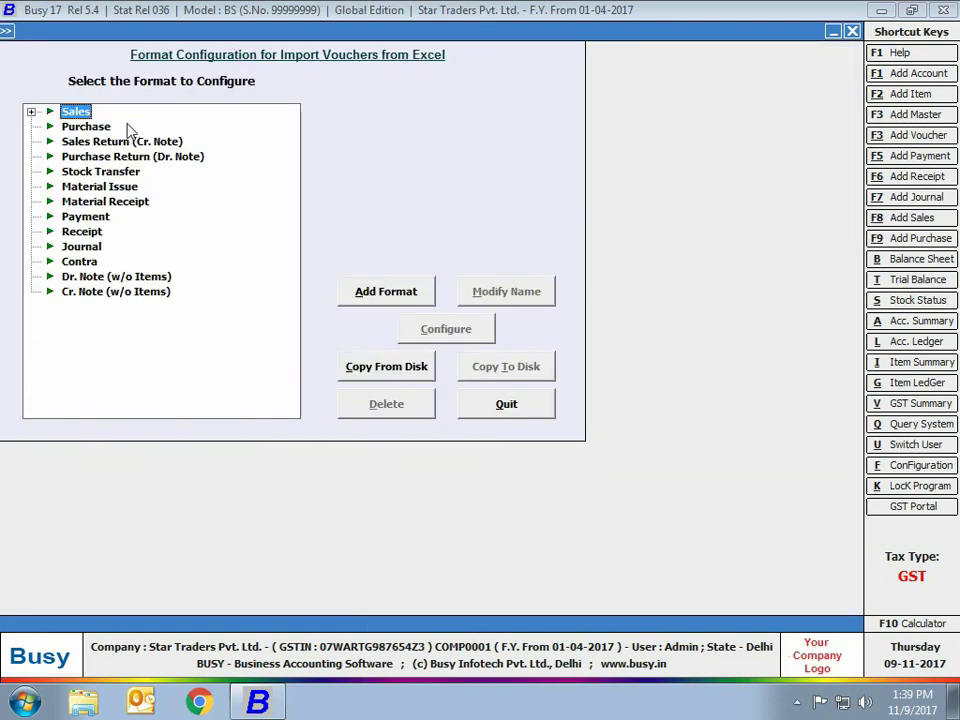
{"action": "left_click", "coordinate": [34, 114]}
{"action": "left_click", "coordinate": [84, 127]}
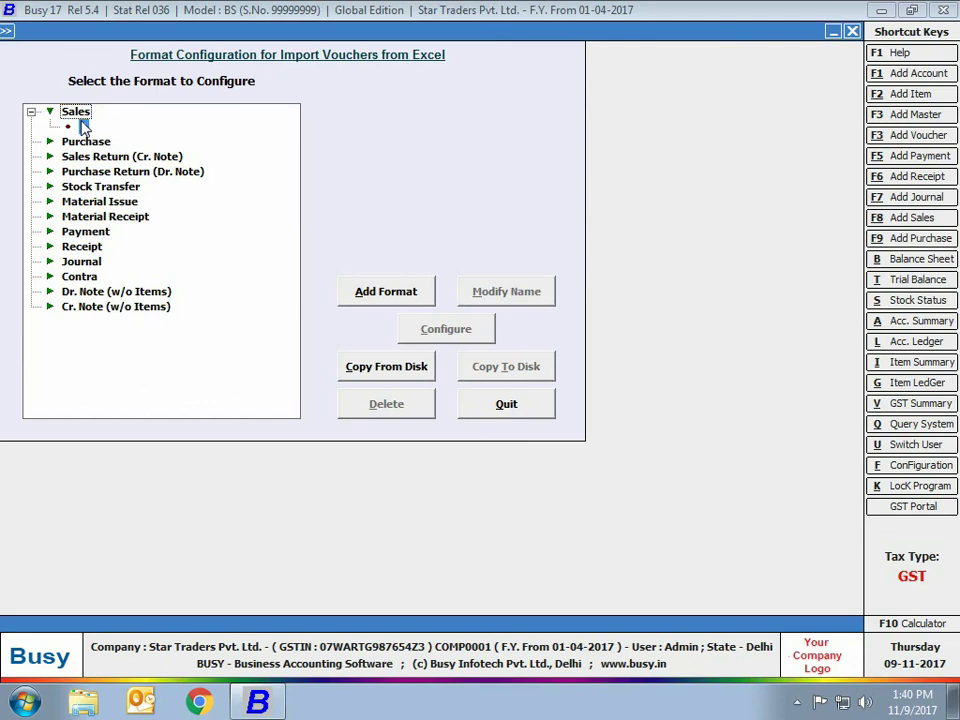
{"action": "left_click", "coordinate": [476, 326]}
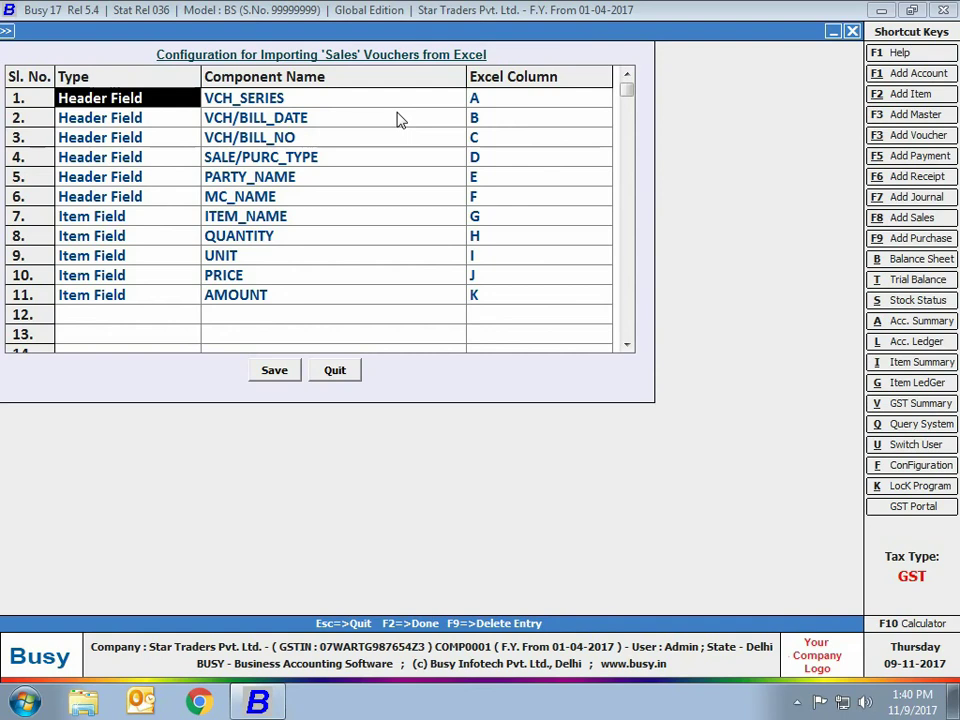
{"action": "key", "text": "Escape"}
{"action": "key", "text": "Escape"}
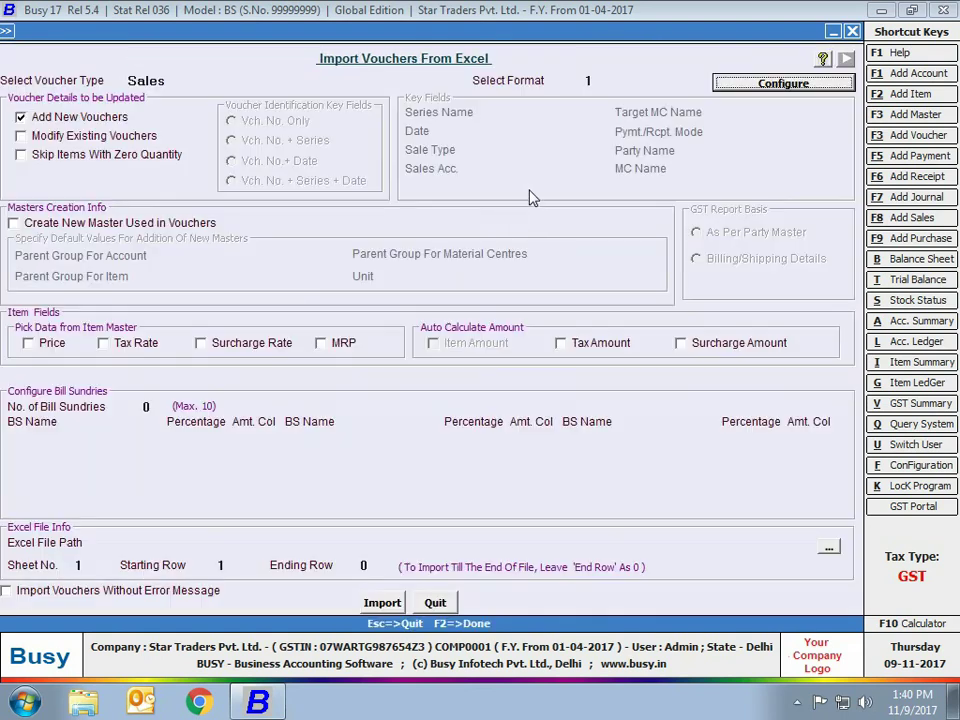
- Enable creation of new masters used in vouchers and quit the voucher import without importing
{"action": "left_click", "coordinate": [14, 223]}
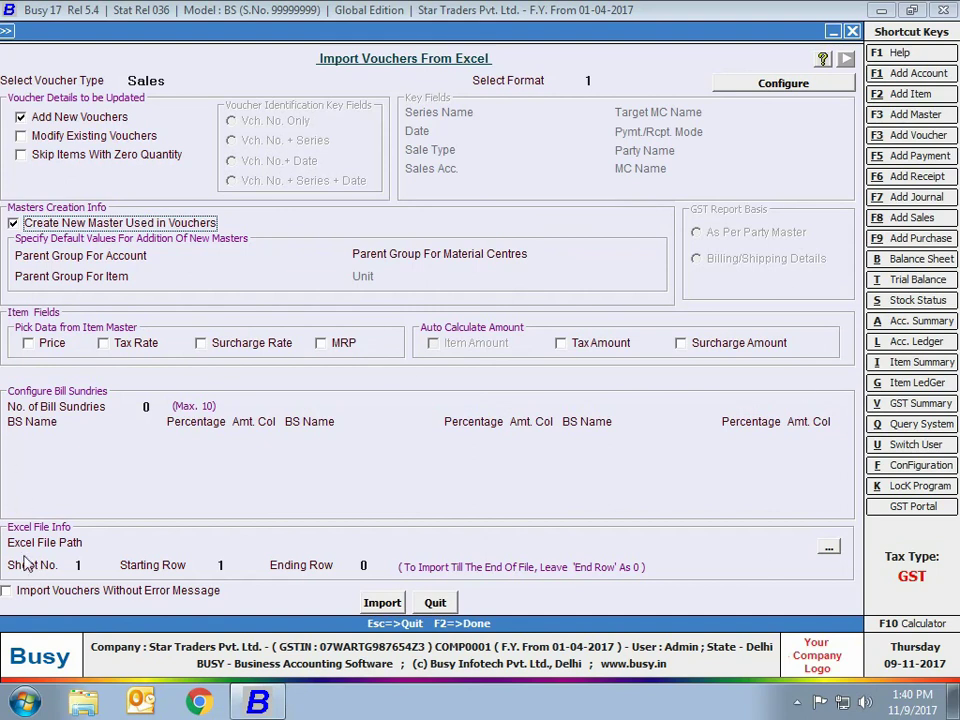
{"action": "left_click", "coordinate": [437, 603]}
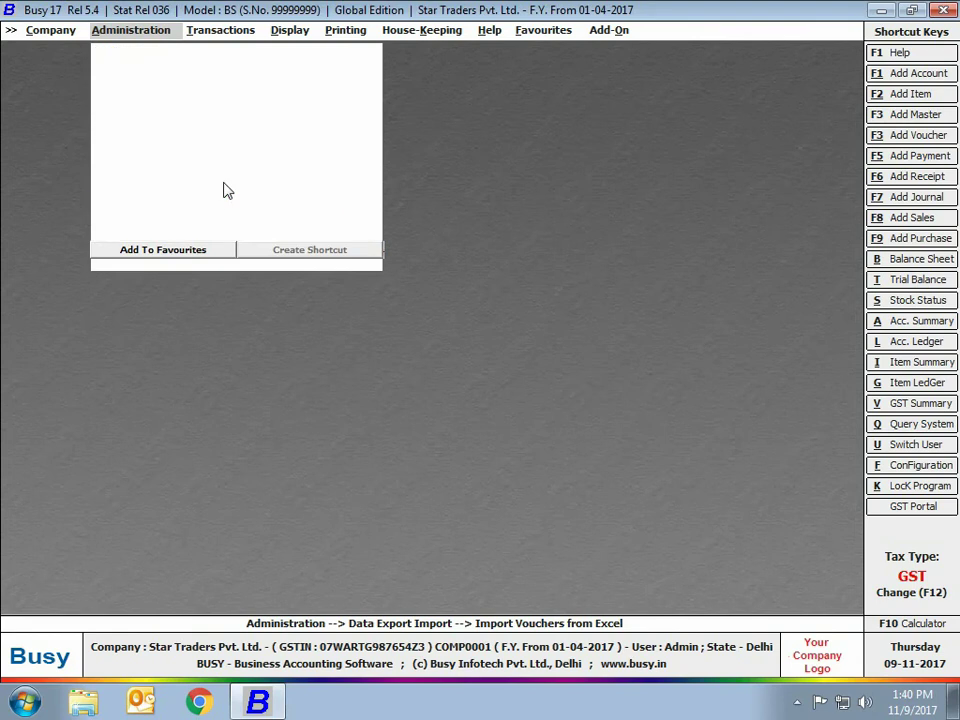
- View the available options for importing opening references from Excel, and collapse the data import options again
{"action": "left_click", "coordinate": [228, 190]}
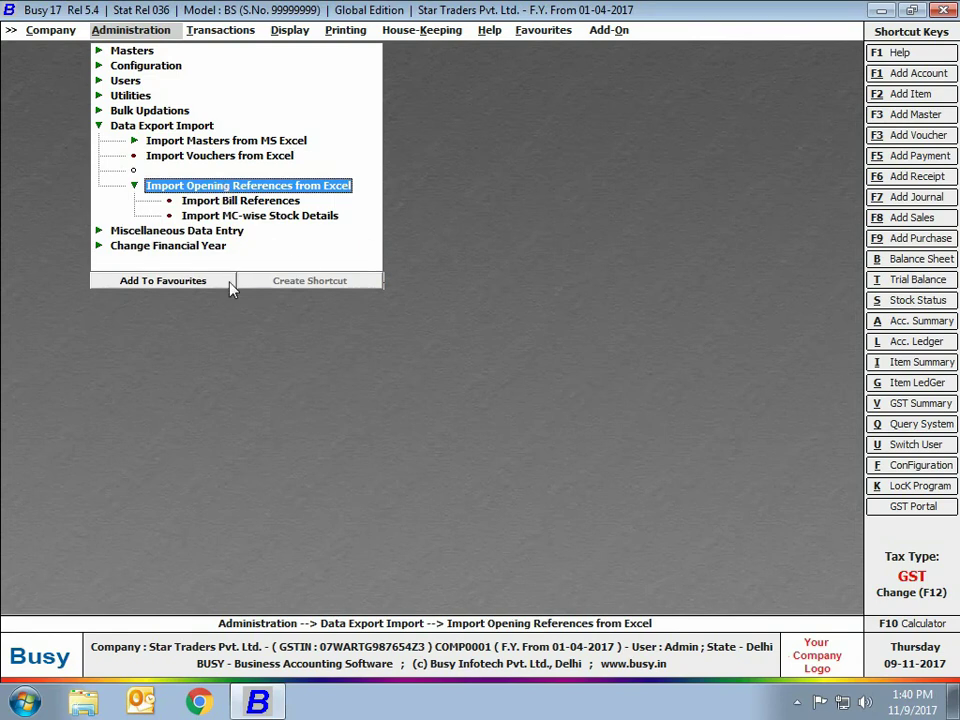
{"action": "key", "text": "Left"}
{"action": "left_click", "coordinate": [153, 128]}
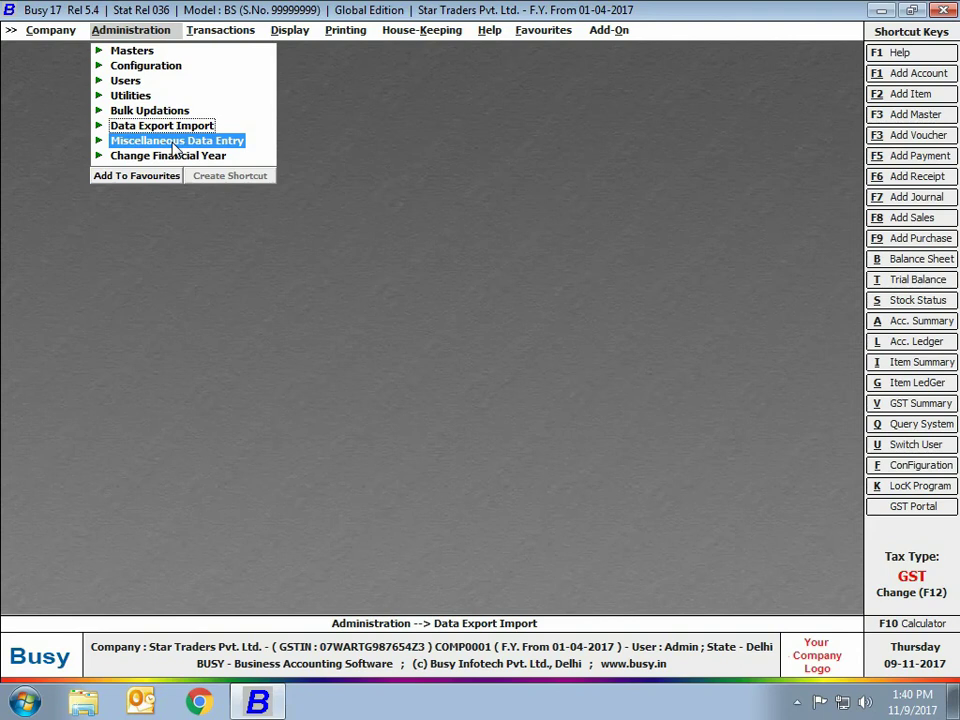
- Create a daily message dated 09-11-2017 for Main series Sales vouchers reading "Extra 5 % Cashback"
{"action": "left_click", "coordinate": [175, 146]}
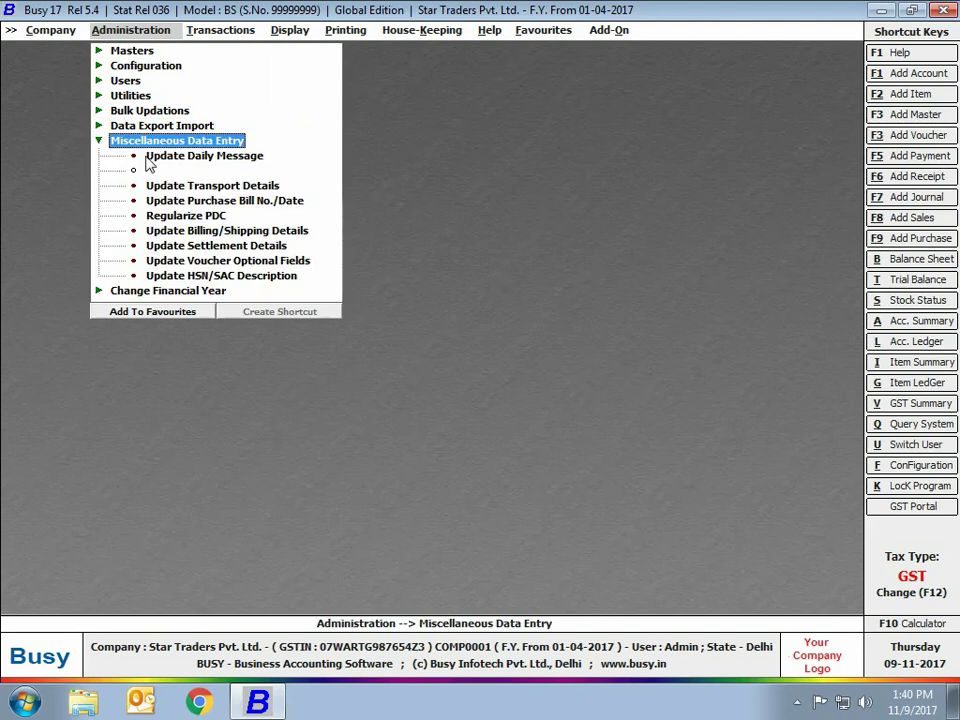
{"action": "left_click", "coordinate": [222, 158]}
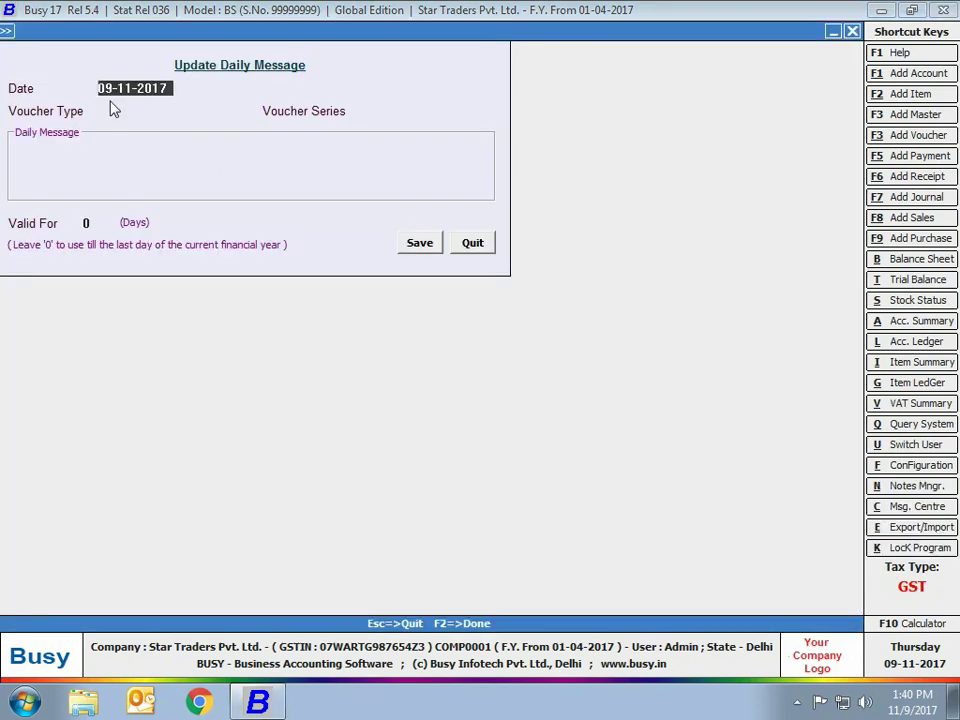
{"action": "key", "text": "Return"}
{"action": "key", "text": "Return"}
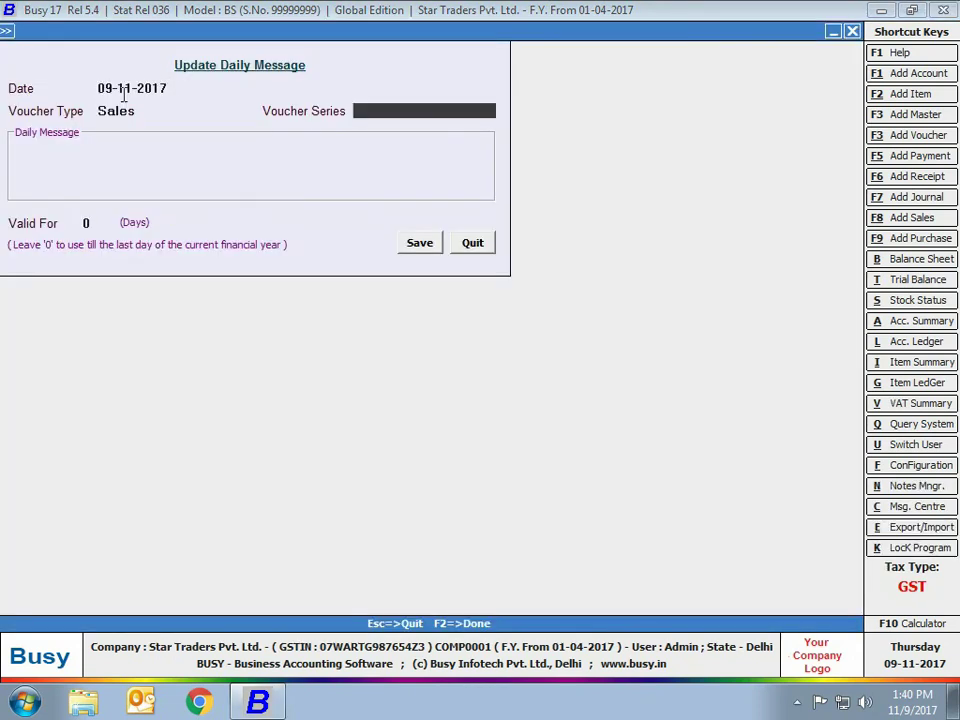
{"action": "key", "text": "Return"}
{"action": "type", "text": "Extra 5 % cashback"}
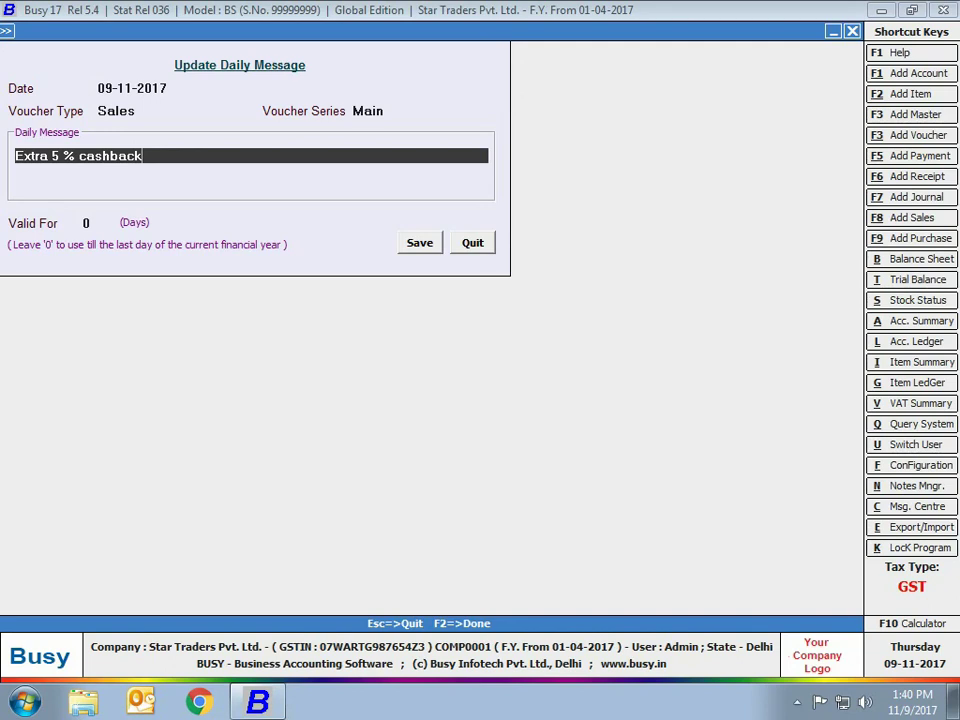
{"action": "key", "text": "Return"}
{"action": "key", "text": "Return"}
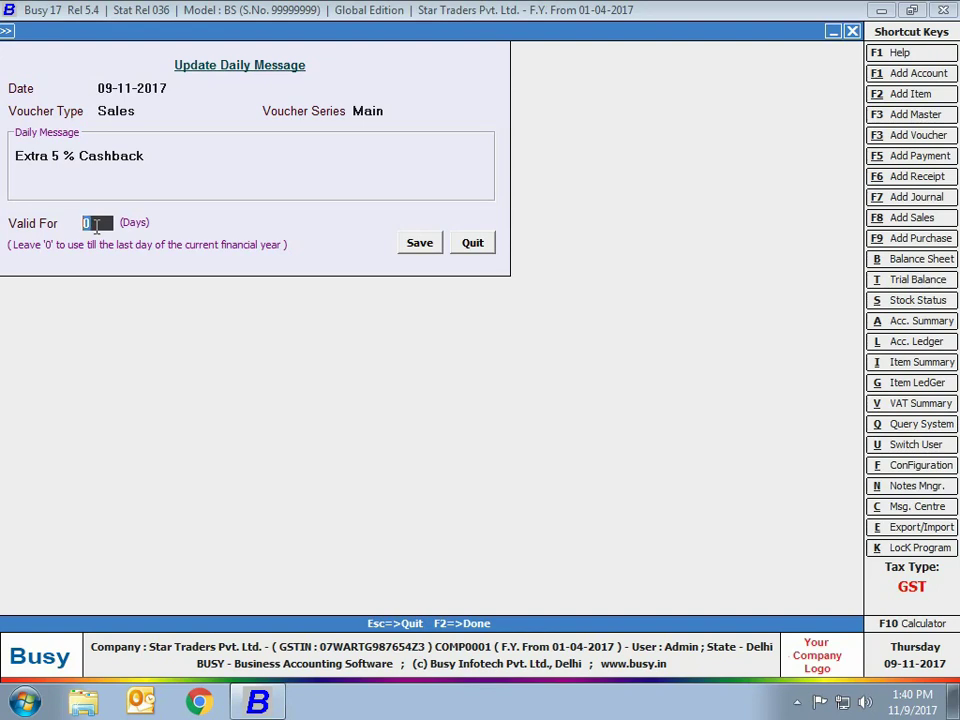
- Set the daily message to be valid for 10 days, save it, and quit the daily message form
{"action": "type", "text": "10"}
{"action": "left_click", "coordinate": [405, 242]}
{"action": "key", "text": "Escape"}
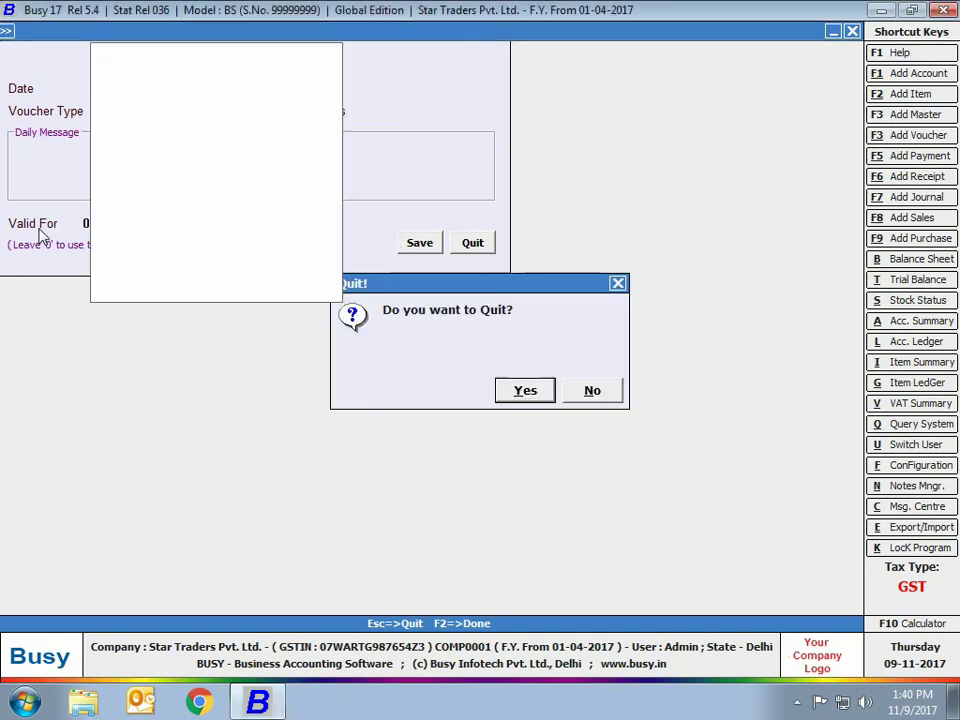
{"action": "key", "text": "Return"}
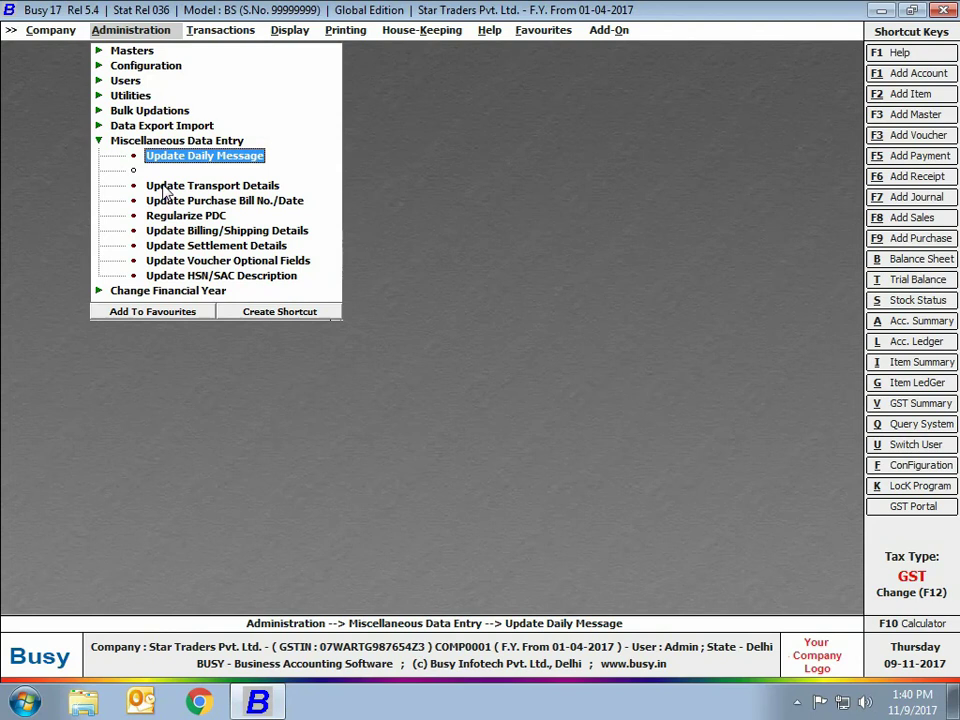
- View the date-wise transport details of Main series Sales vouchers for all parties from 01-04-2017 to 31-07-2017, and quit without saving
{"action": "left_click", "coordinate": [170, 186]}
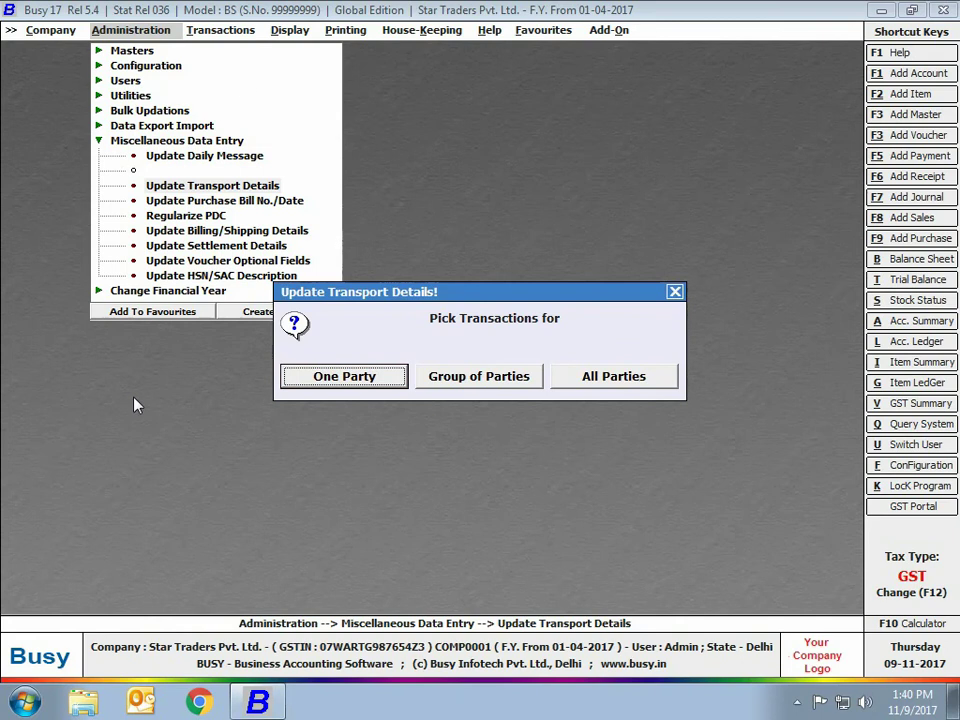
{"action": "left_click", "coordinate": [614, 376]}
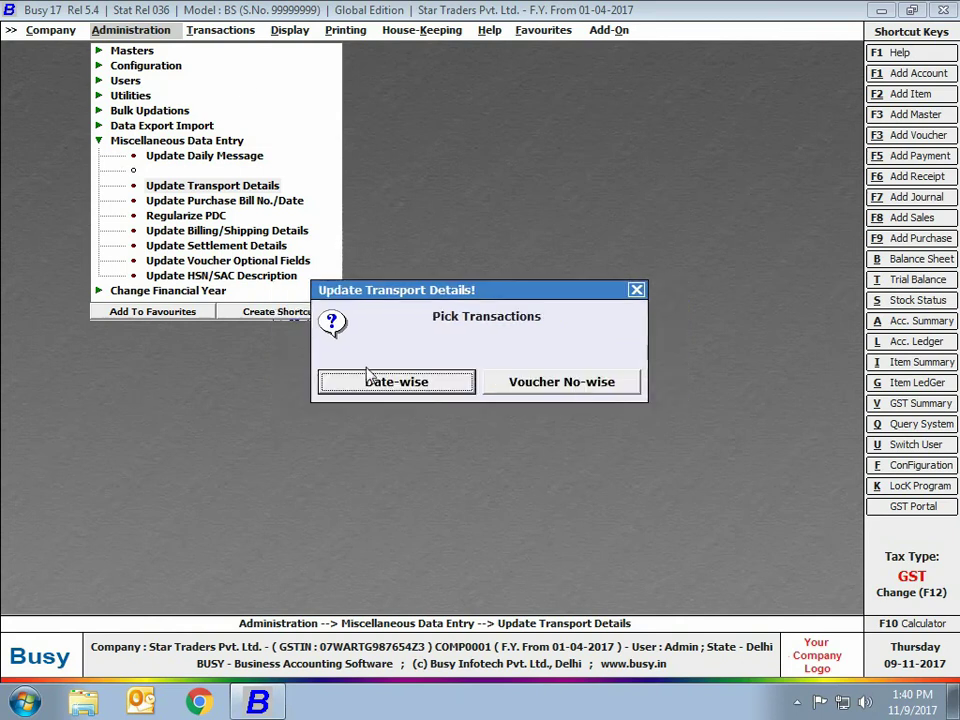
{"action": "left_click", "coordinate": [446, 385]}
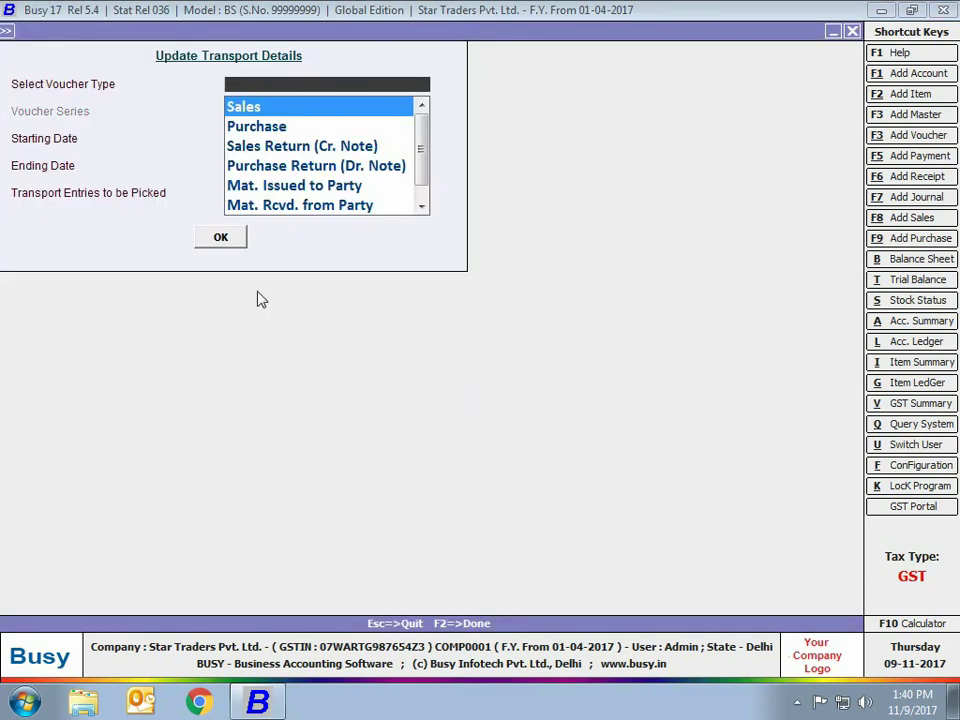
{"action": "key", "text": "Return"}
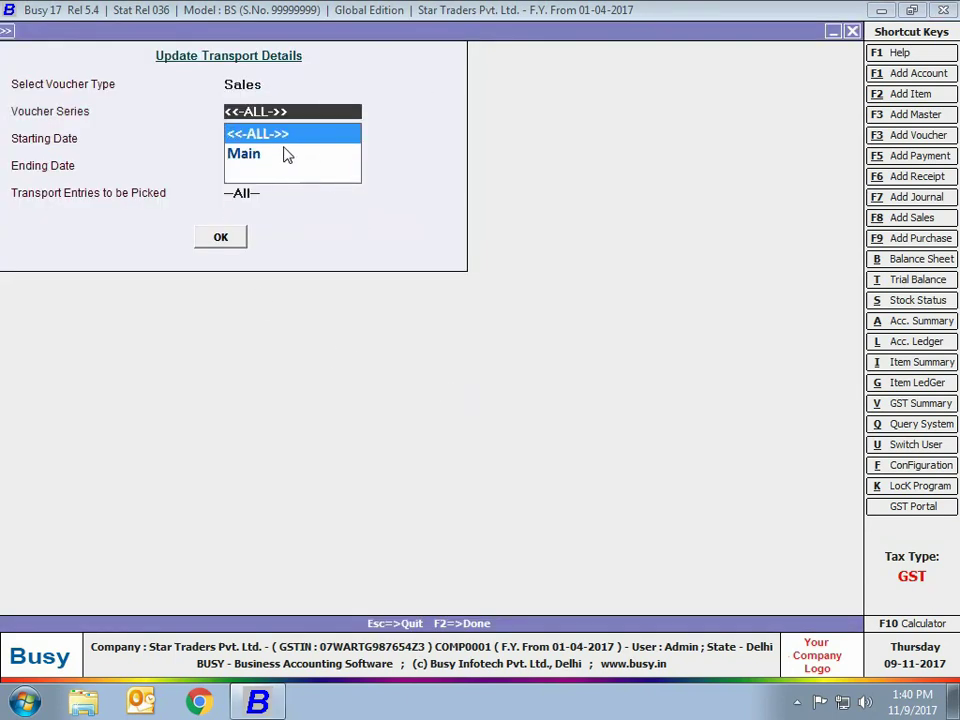
{"action": "key", "text": "Escape"}
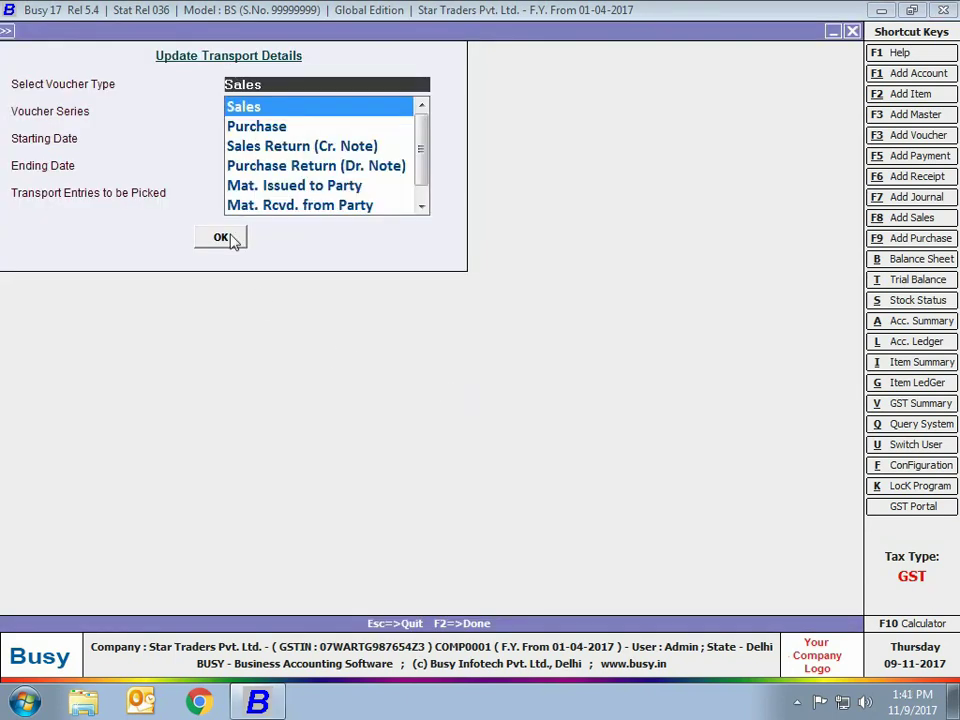
{"action": "left_click", "coordinate": [222, 237]}
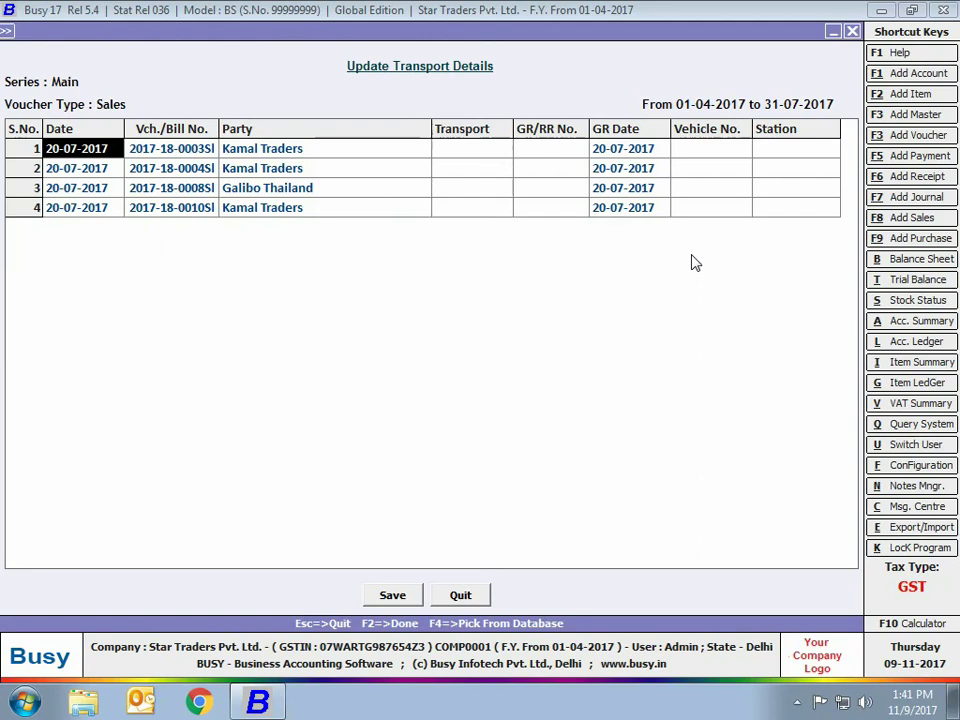
{"action": "key", "text": "Escape"}
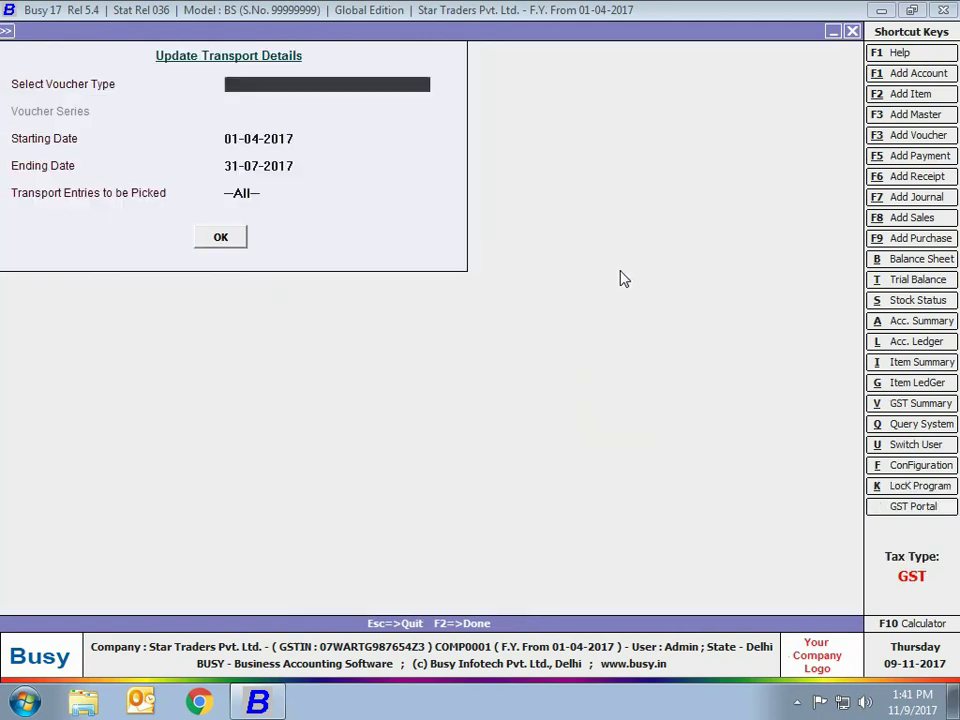
{"action": "key", "text": "Escape"}
{"action": "key", "text": "Return"}
{"action": "key", "text": "Escape"}
- View the date-wise purchase bill numbers and dates for all parties and all series from 01-04-2017 to 31-07-2017, and quit without saving
{"action": "left_click", "coordinate": [250, 203]}
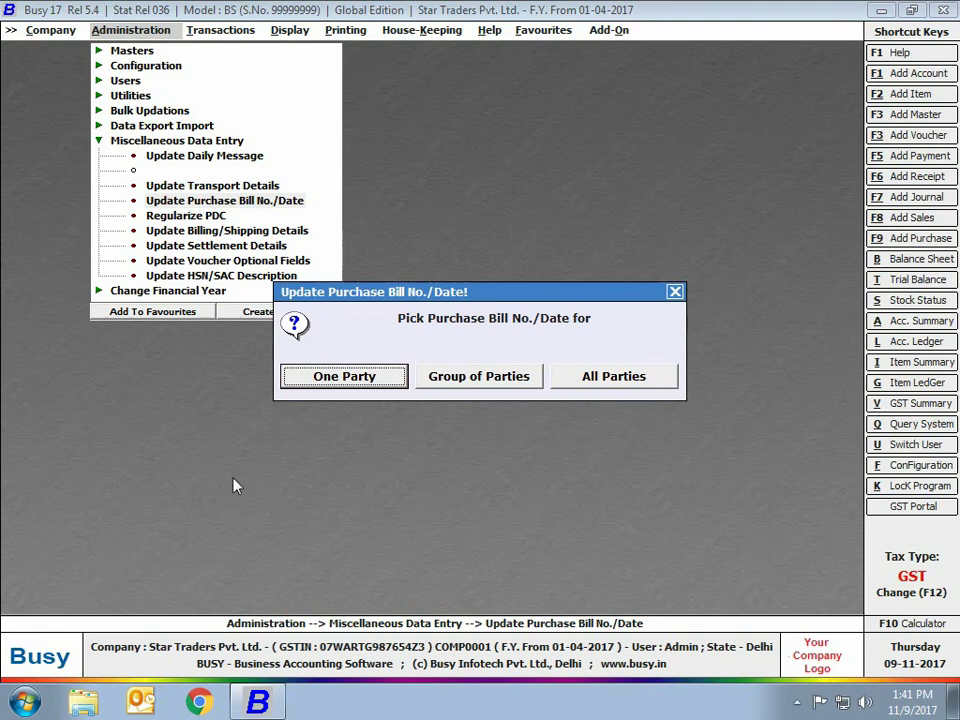
{"action": "left_click", "coordinate": [636, 383]}
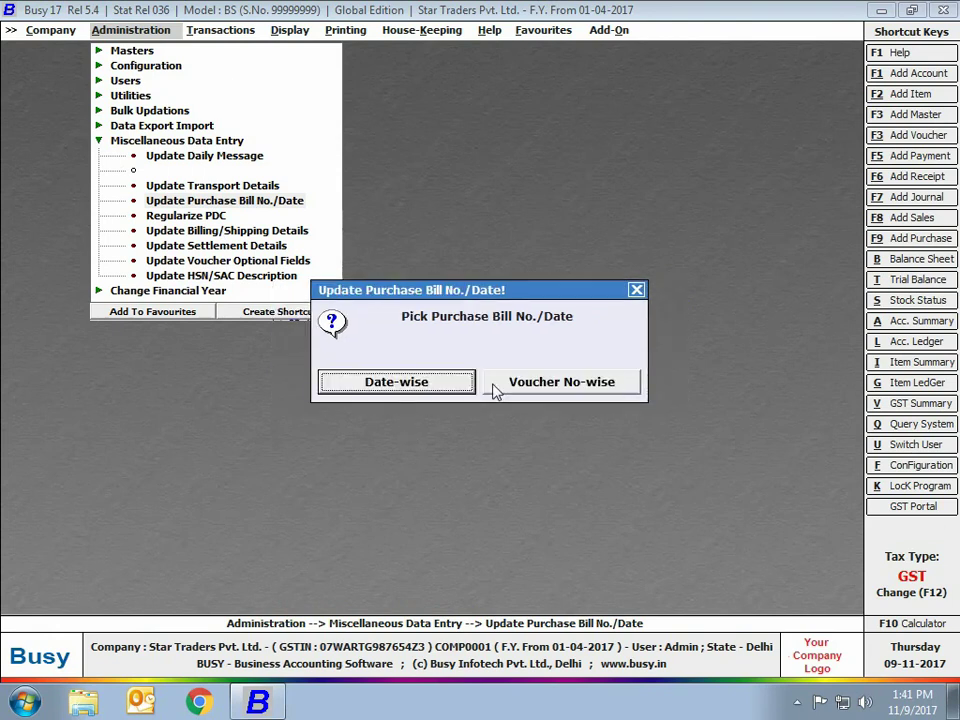
{"action": "left_click", "coordinate": [463, 383]}
{"action": "key", "text": "Return"}
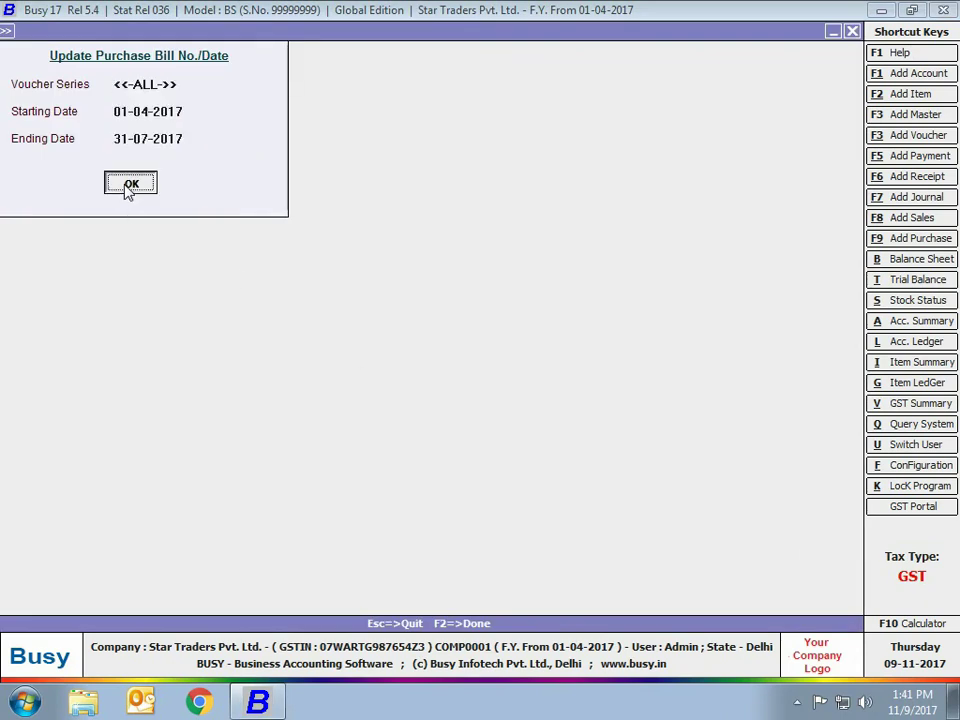
{"action": "left_click", "coordinate": [130, 183]}
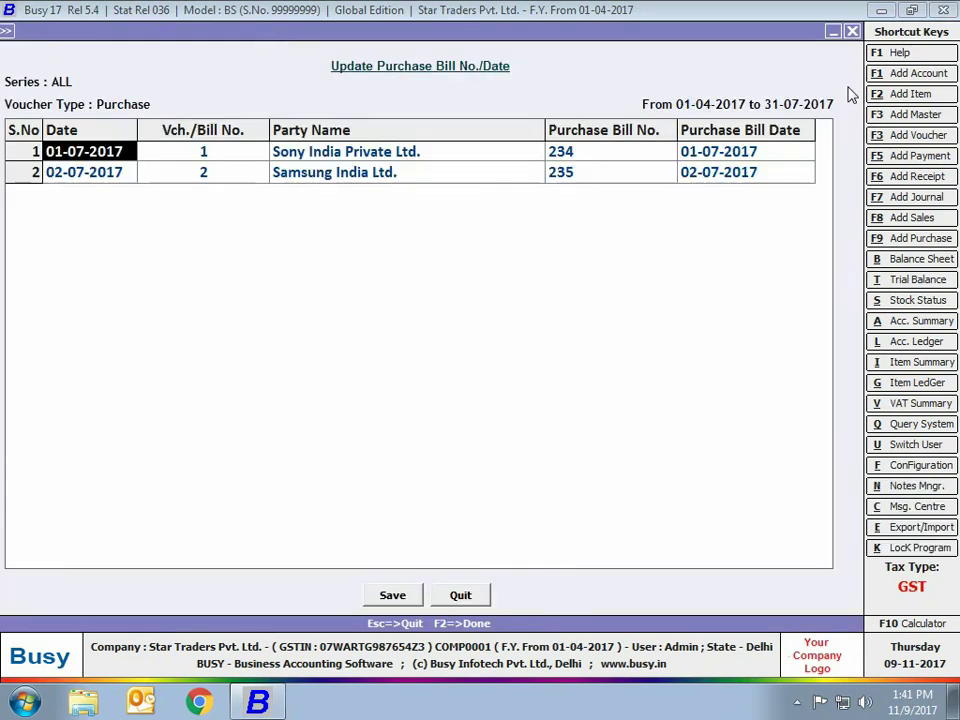
{"action": "key", "text": "Escape"}
{"action": "key", "text": "Escape"}
{"action": "key", "text": "Escape"}
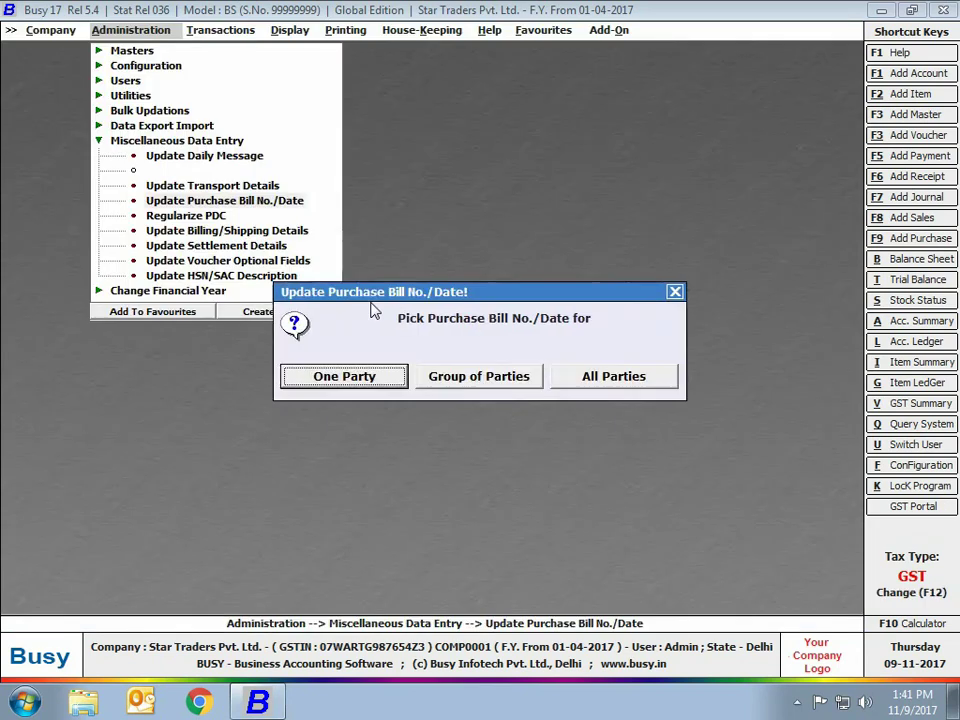
{"action": "key", "text": "Escape"}
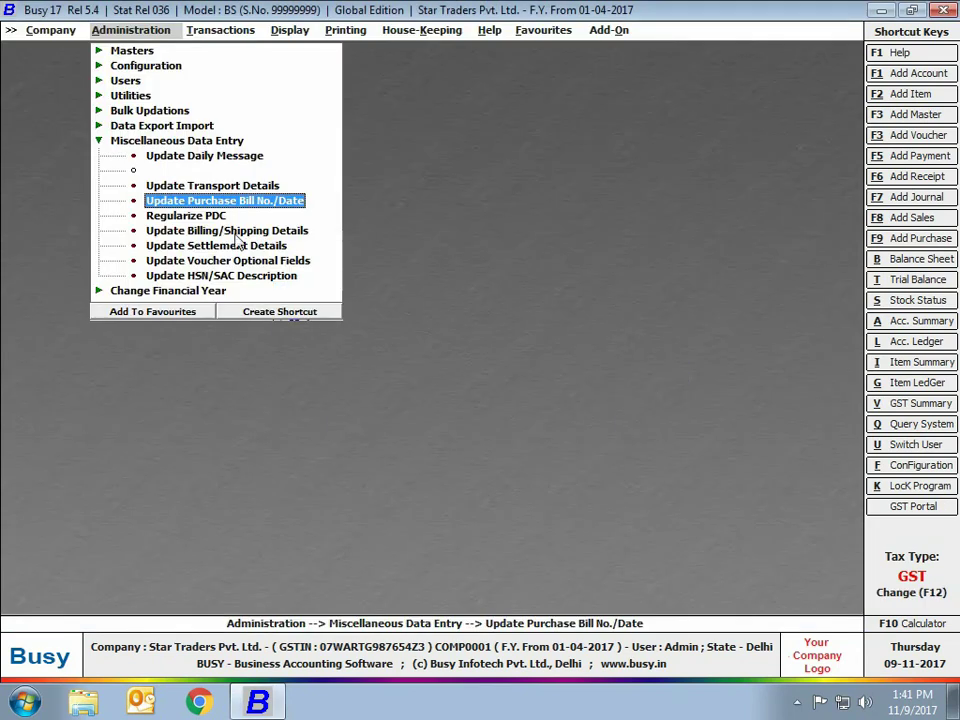
- Load the PDC details of all banks from 01-04-2017 to 20-08-2017 and select the HDFC Bank and State Bank of India entries
{"action": "left_click", "coordinate": [205, 216]}
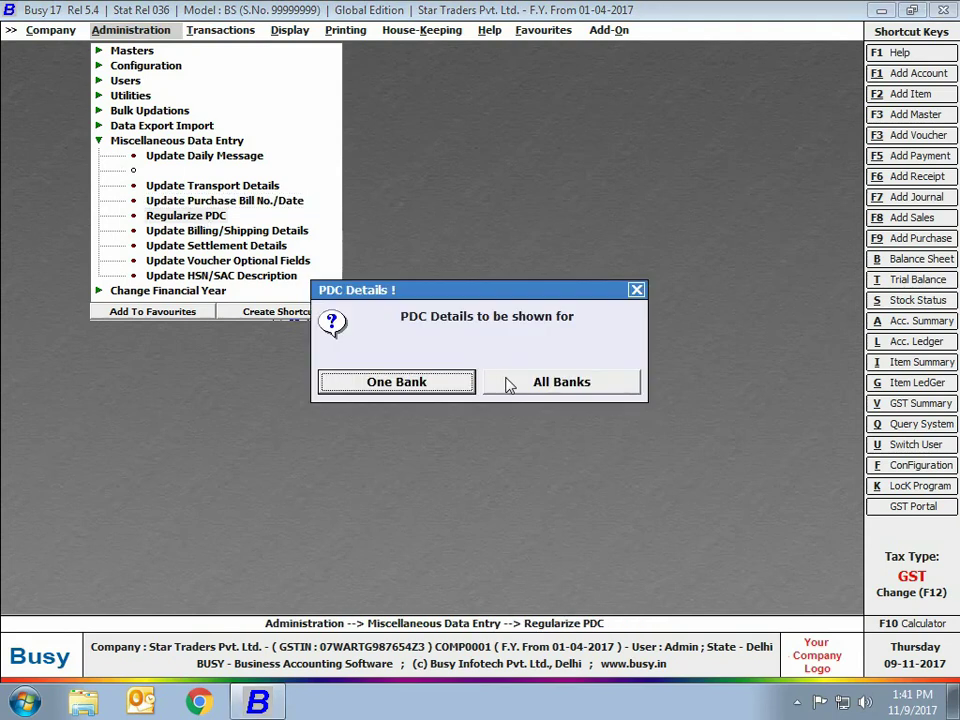
{"action": "left_click", "coordinate": [508, 383]}
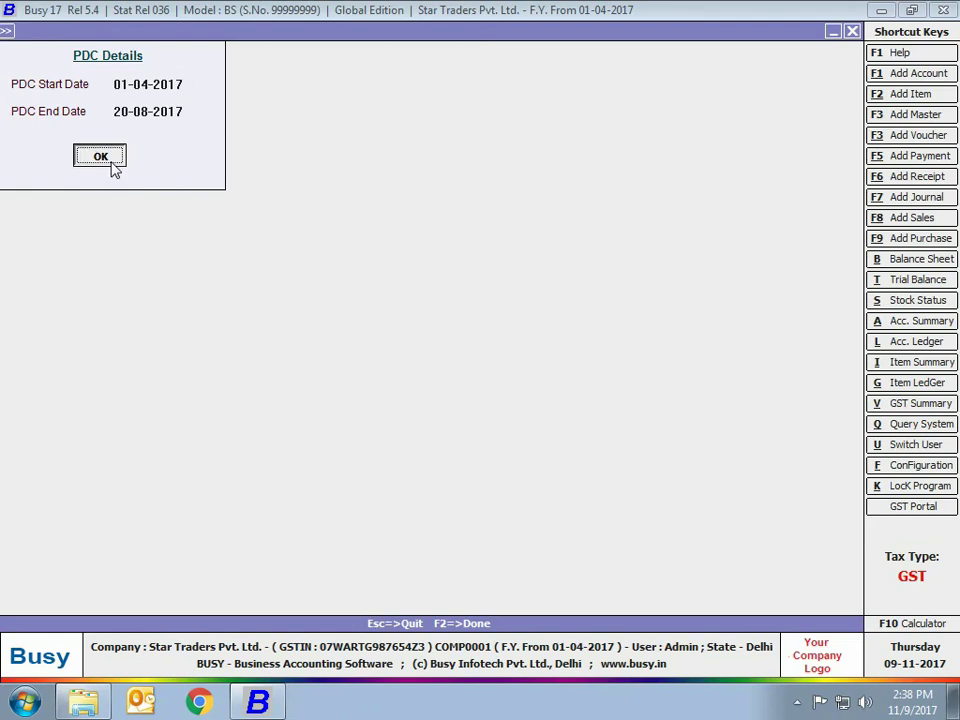
{"action": "left_click", "coordinate": [105, 160]}
{"action": "left_click", "coordinate": [5, 133]}
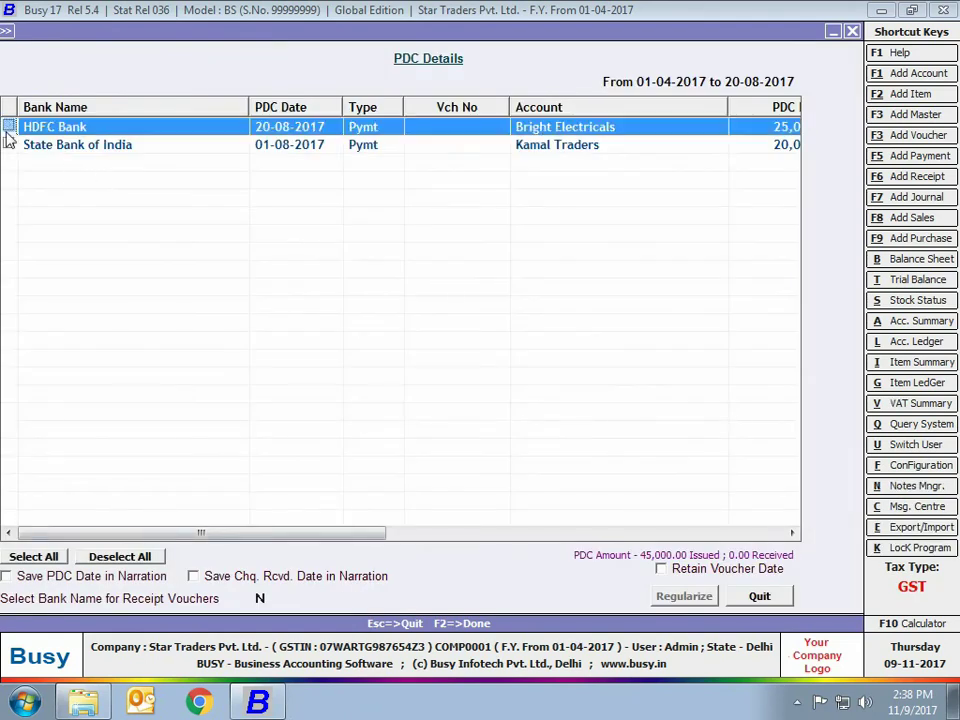
{"action": "left_click", "coordinate": [8, 145]}
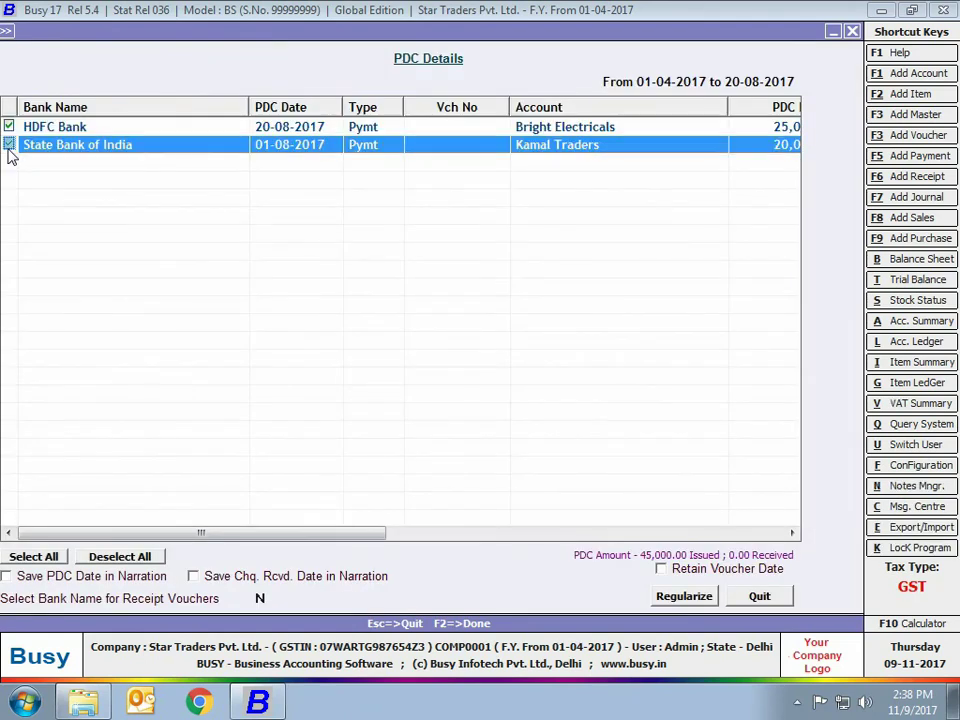
- Regularize the selected PDCs, saving PDC and cheque received dates in the narration and retaining the voucher date, and quit the PDC details
{"action": "left_click", "coordinate": [14, 578]}
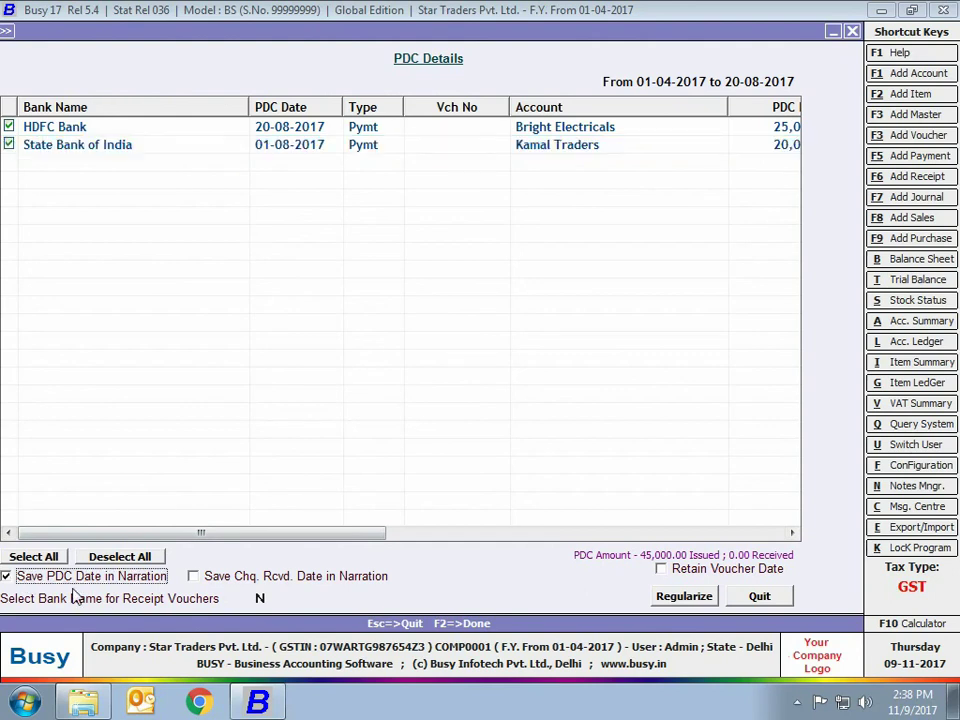
{"action": "left_click", "coordinate": [233, 580]}
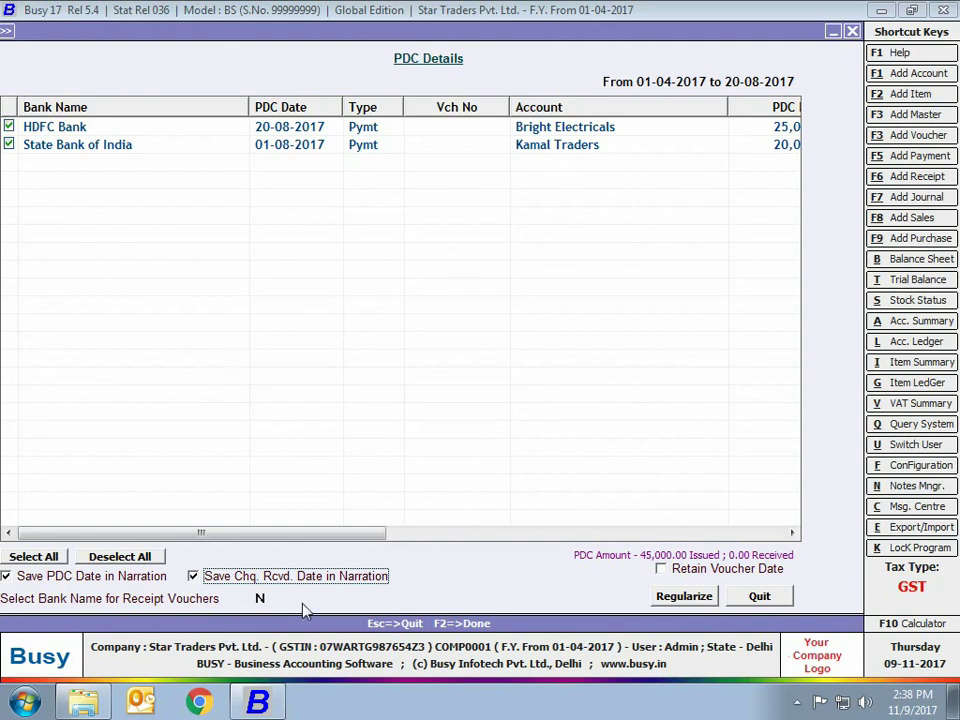
{"action": "left_click", "coordinate": [661, 569]}
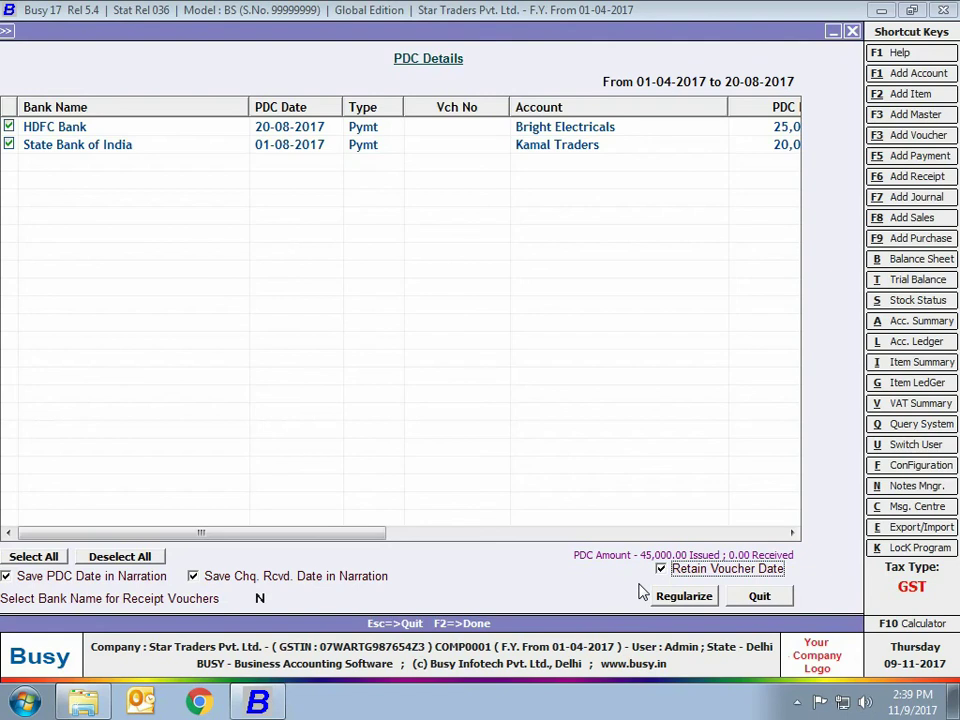
{"action": "left_click", "coordinate": [686, 596]}
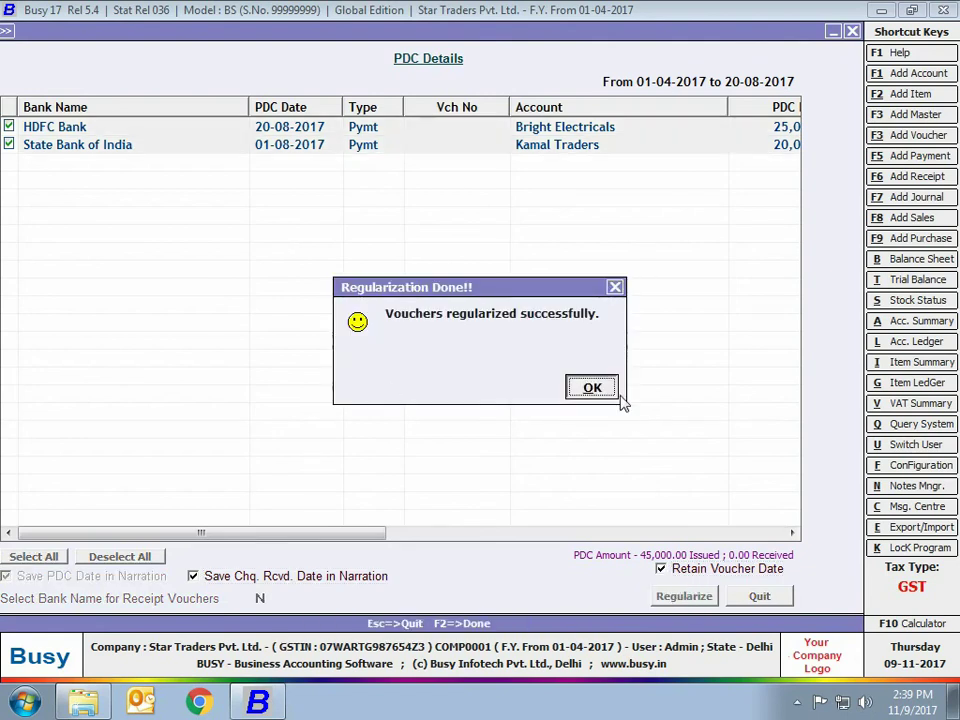
{"action": "left_click", "coordinate": [617, 395]}
{"action": "key", "text": "Escape"}
{"action": "key", "text": "Escape"}
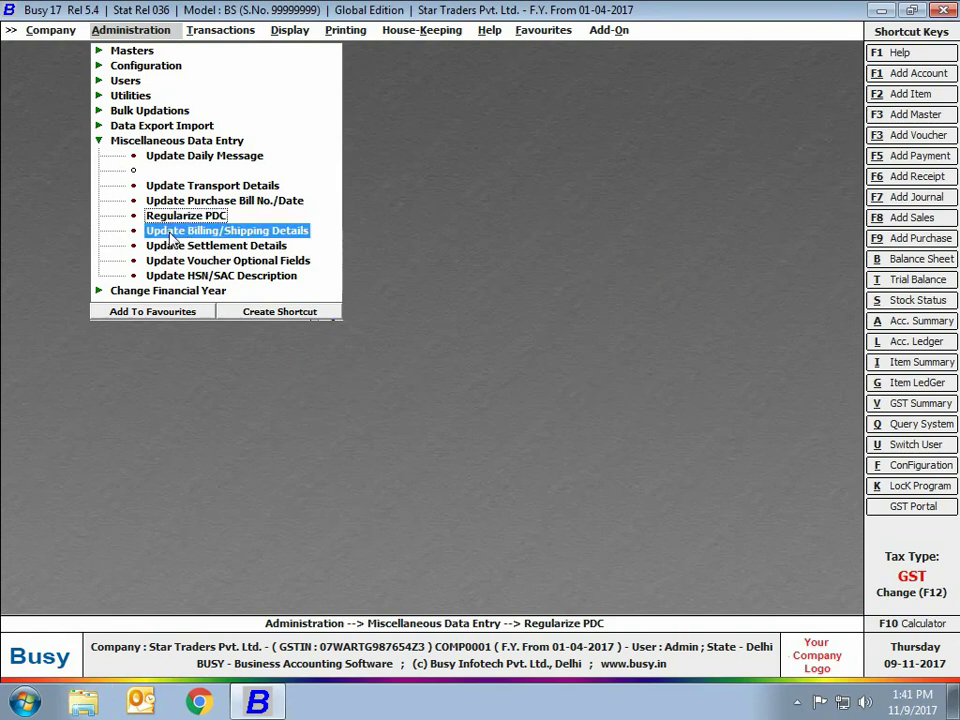
- Add an HSN/SAC description entry with code 84189200, unit Pcs. and description "Household Refrigerators"
{"action": "key", "text": "Down"}
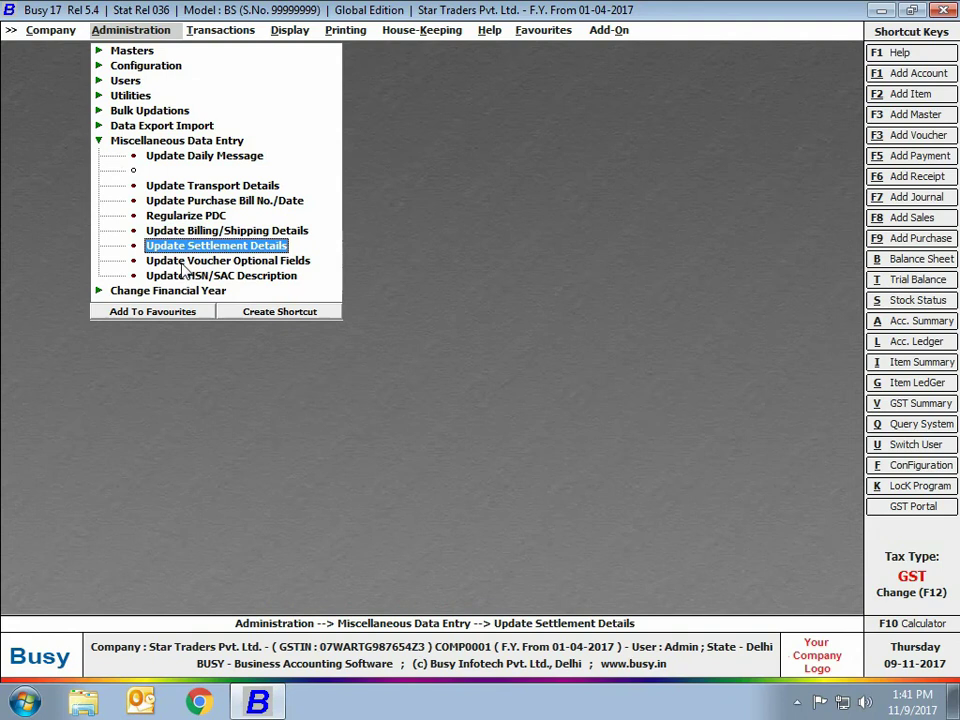
{"action": "key", "text": "Down"}
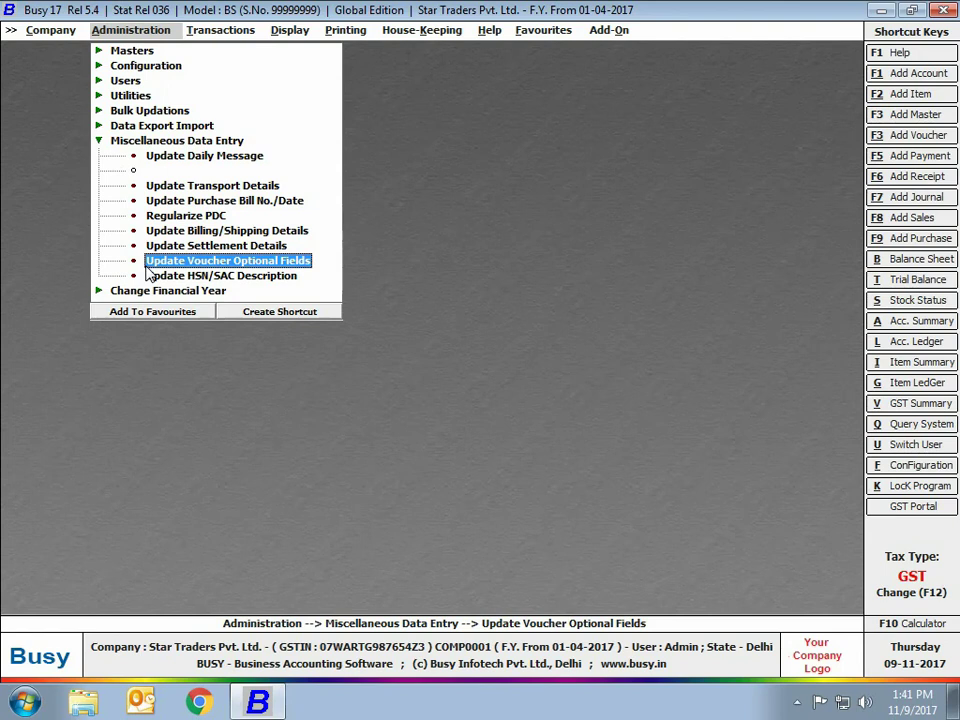
{"action": "key", "text": "Down"}
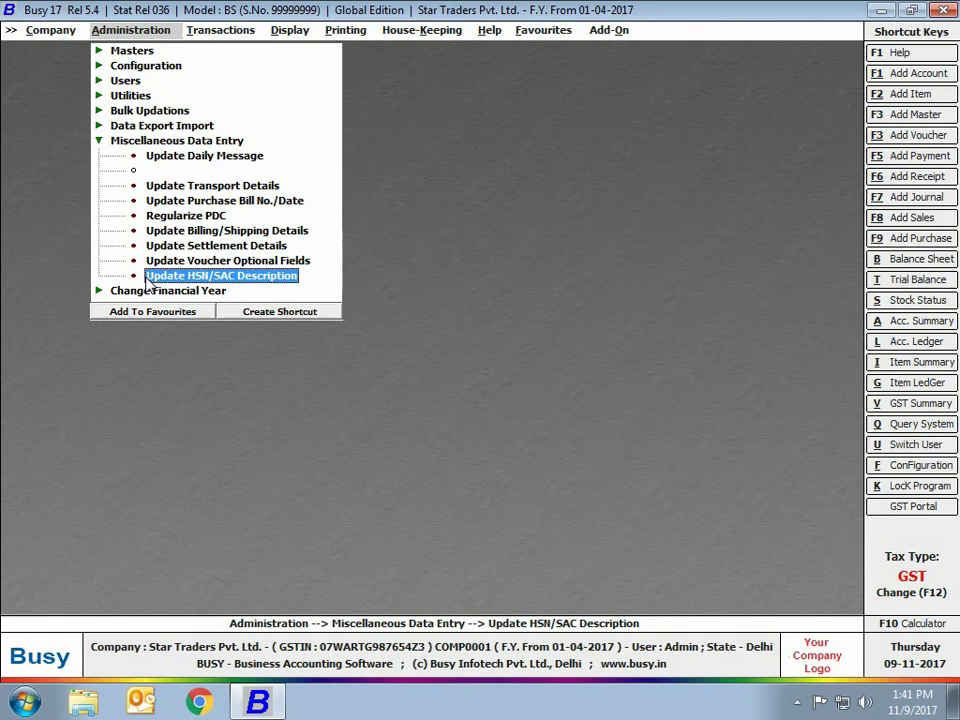
{"action": "key", "text": "Return"}
{"action": "type", "text": "84189200"}
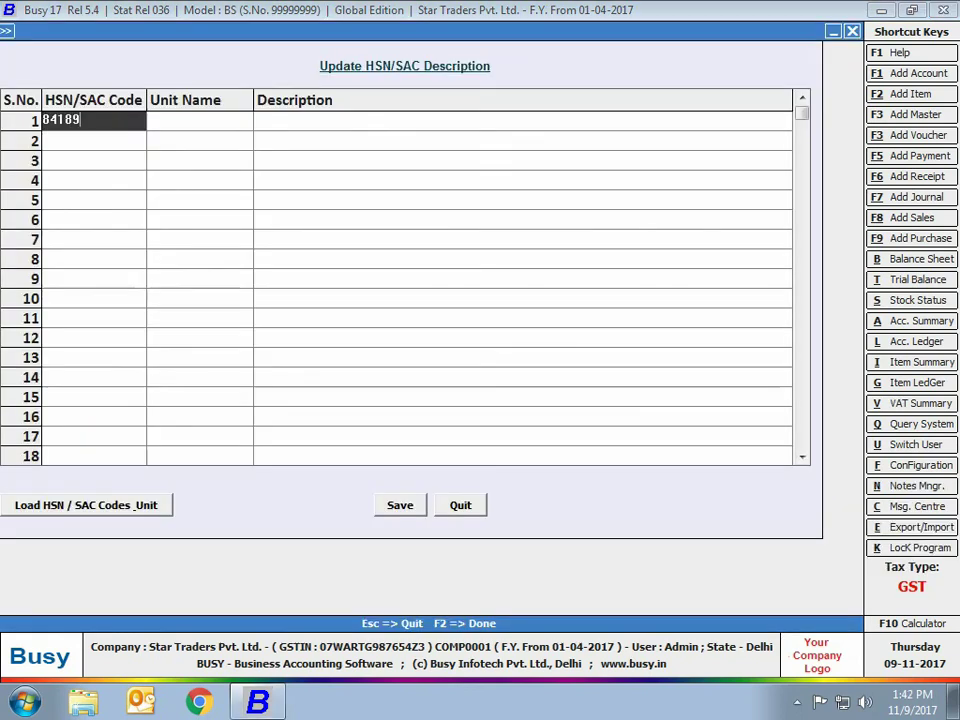
{"action": "key", "text": "Return"}
{"action": "type", "text": "Pcs"}
{"action": "key", "text": "Return"}
{"action": "type", "text": "Househo"}
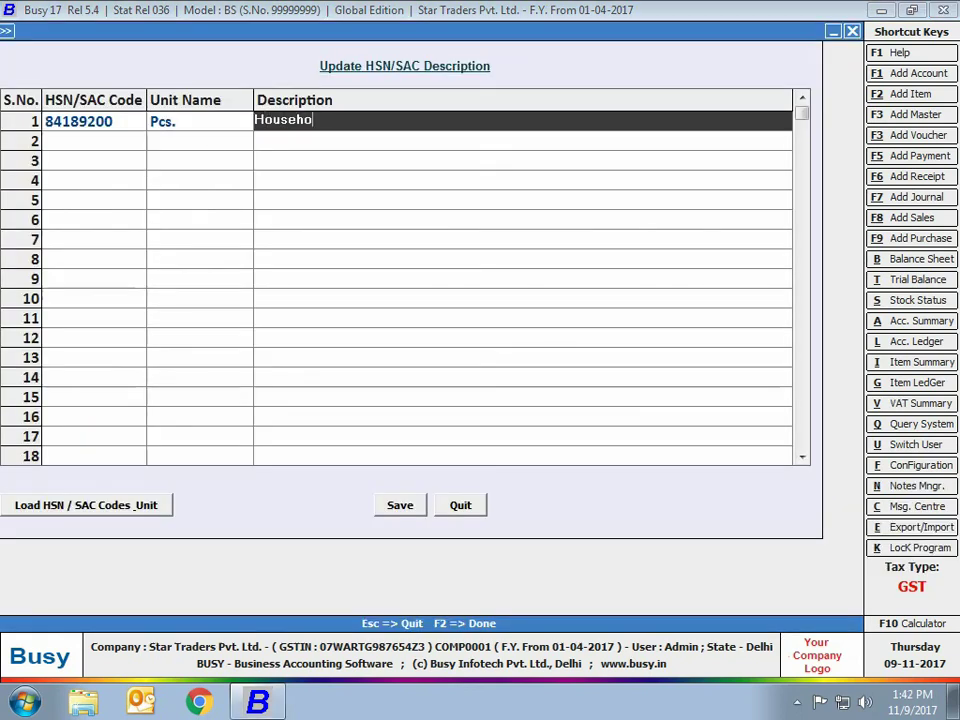
{"action": "type", "text": "ld Refrigerators"}
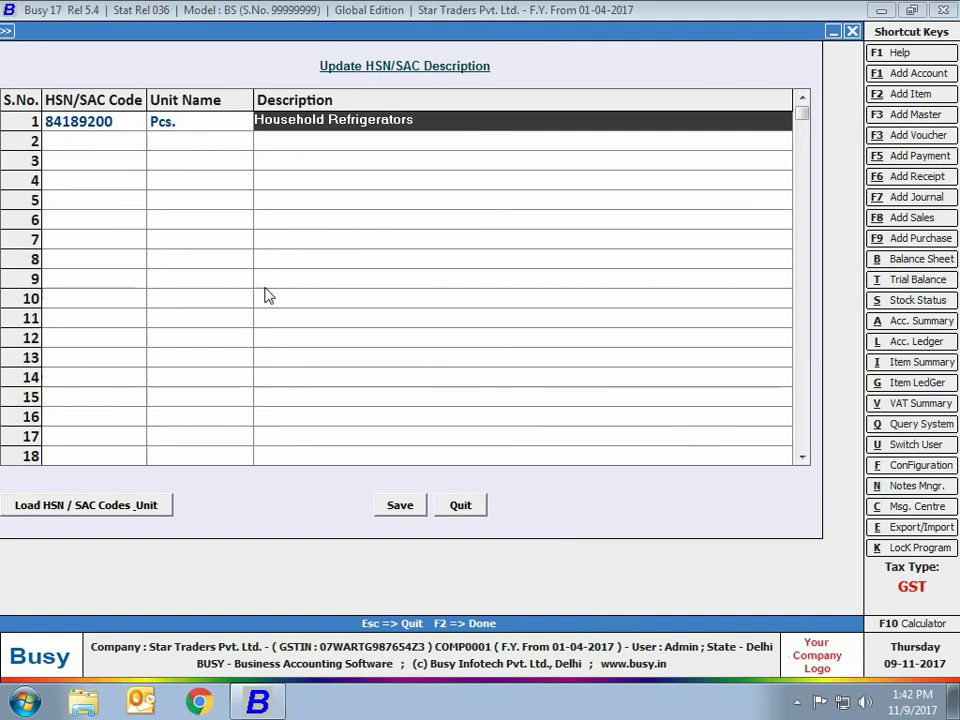
- Save the HSN/SAC description data and close the miscellaneous data entry options
{"action": "left_click", "coordinate": [392, 507]}
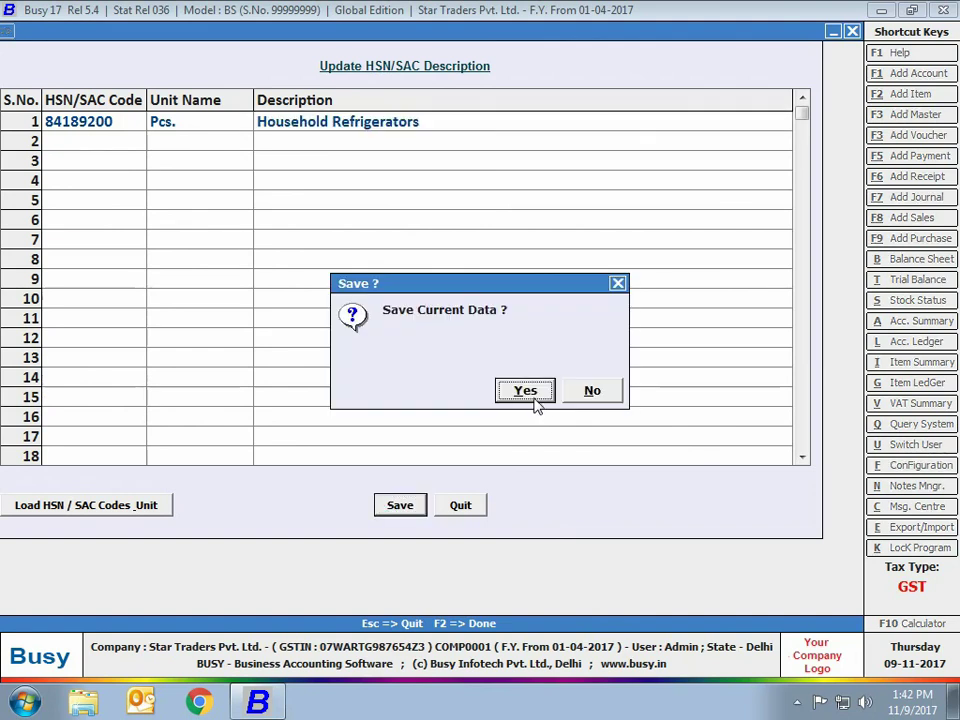
{"action": "left_click", "coordinate": [527, 392]}
{"action": "key", "text": "Return"}
{"action": "key", "text": "Escape"}
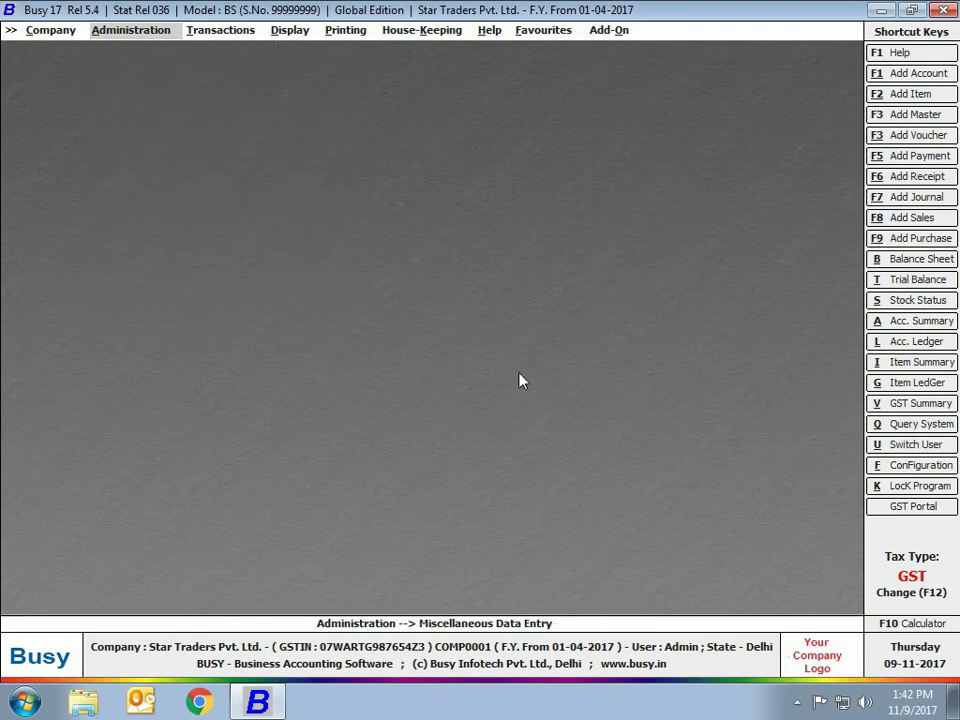